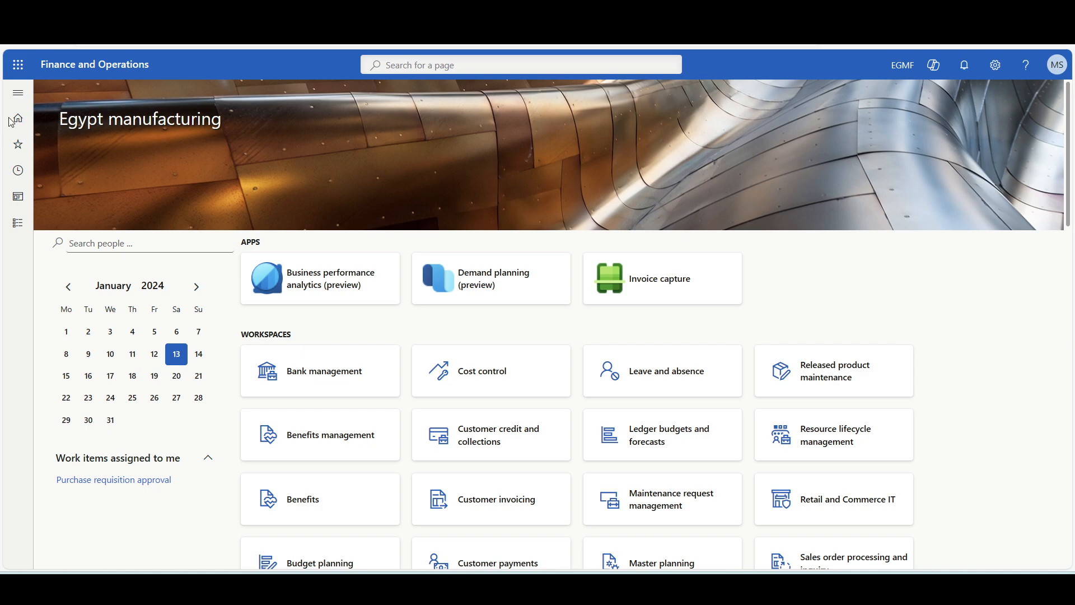
Create a new netting agreement in Accounts payable named NAG-002 with the description "Netting agreement - Global trade".
{"action": "left_click", "coordinate": [18, 93]}
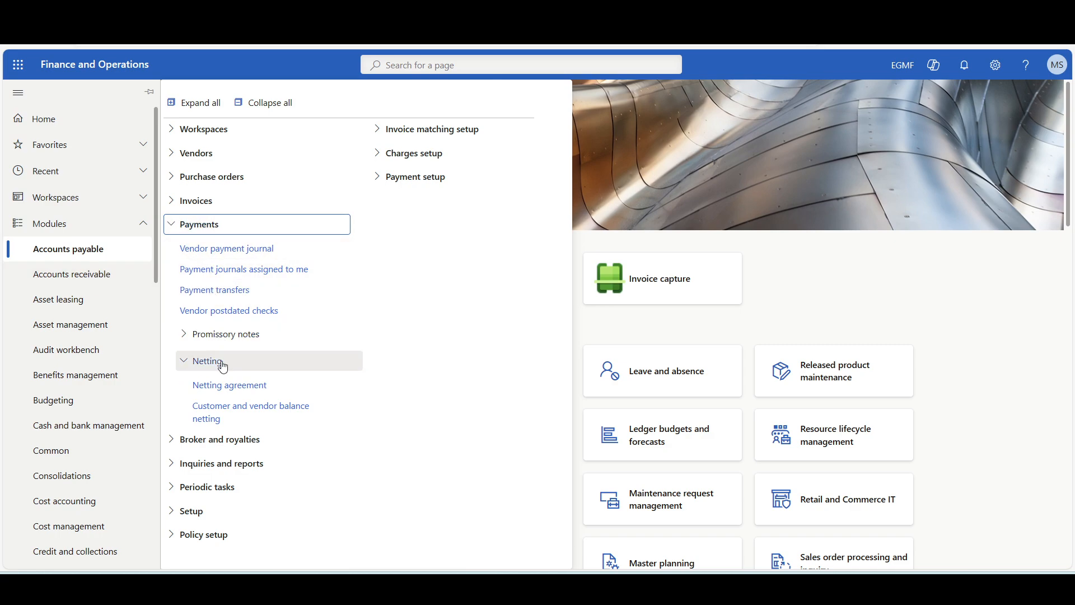
{"action": "left_click", "coordinate": [230, 384]}
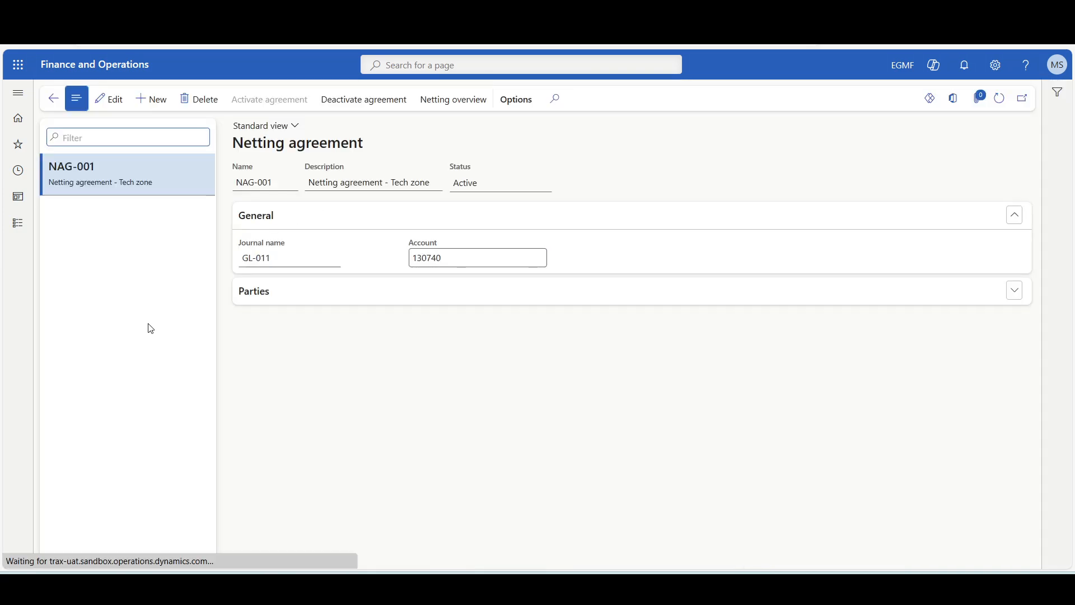
{"action": "left_click", "coordinate": [153, 99]}
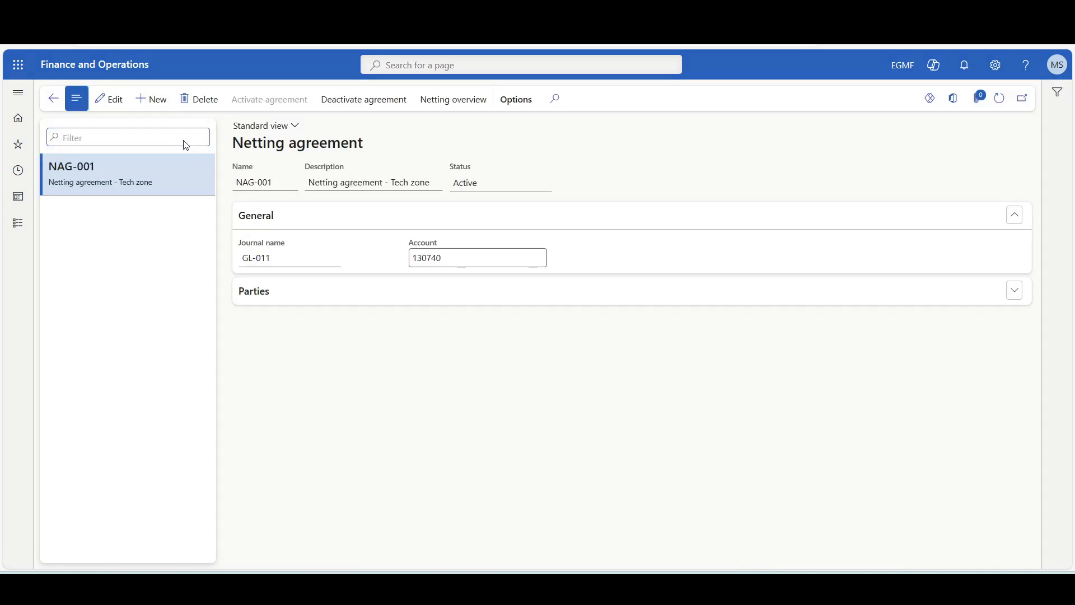
{"action": "type", "text": "N"}
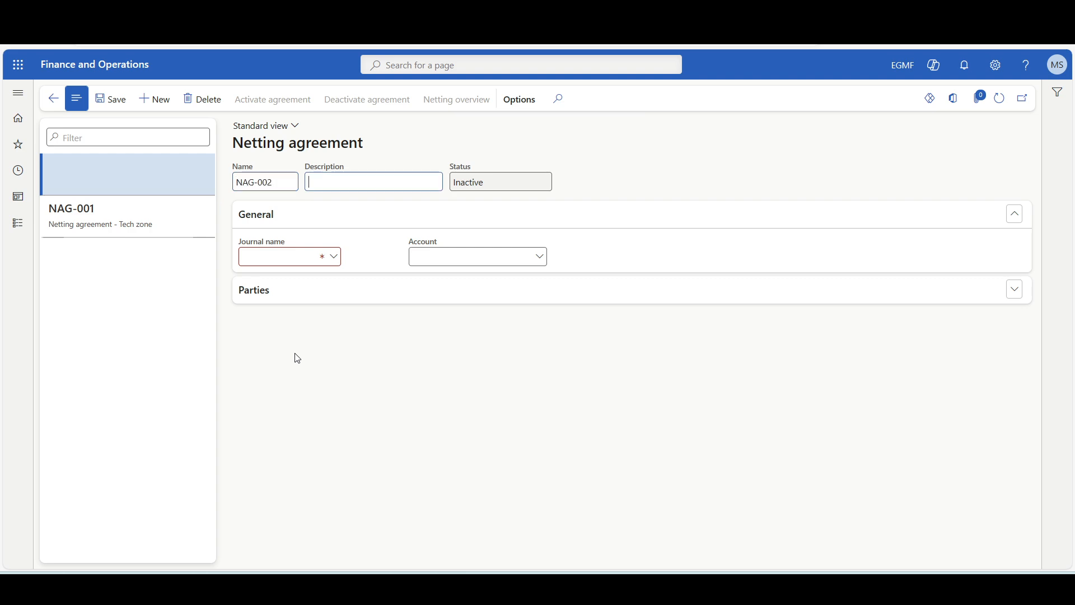
{"action": "type", "text": "Netting agreement - Global trade"}
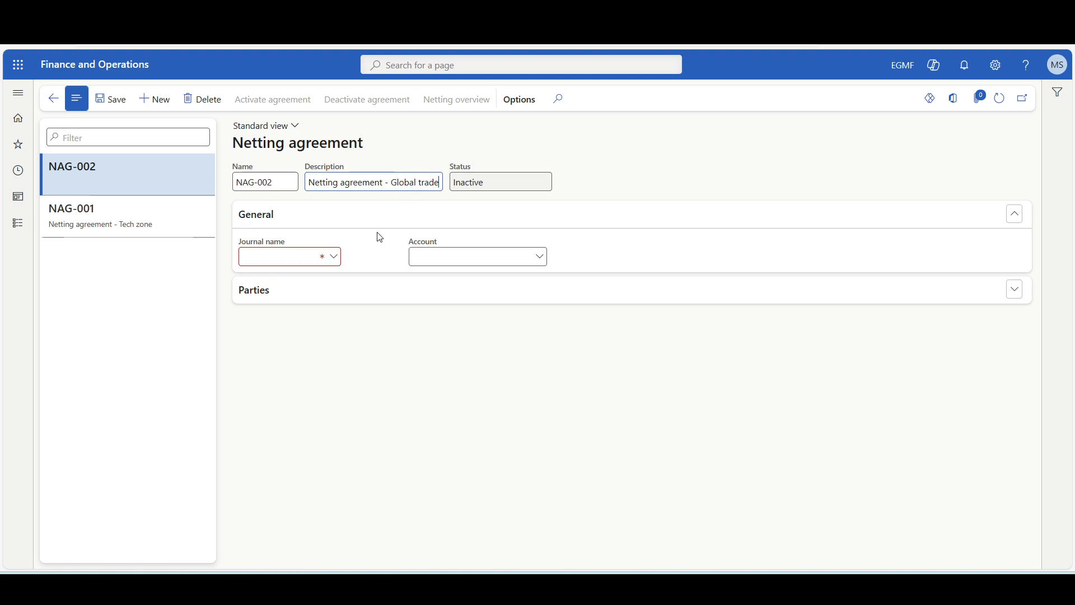
Assign journal name GL-011 and the Netting main account to the new netting agreement.
{"action": "left_click", "coordinate": [336, 257]}
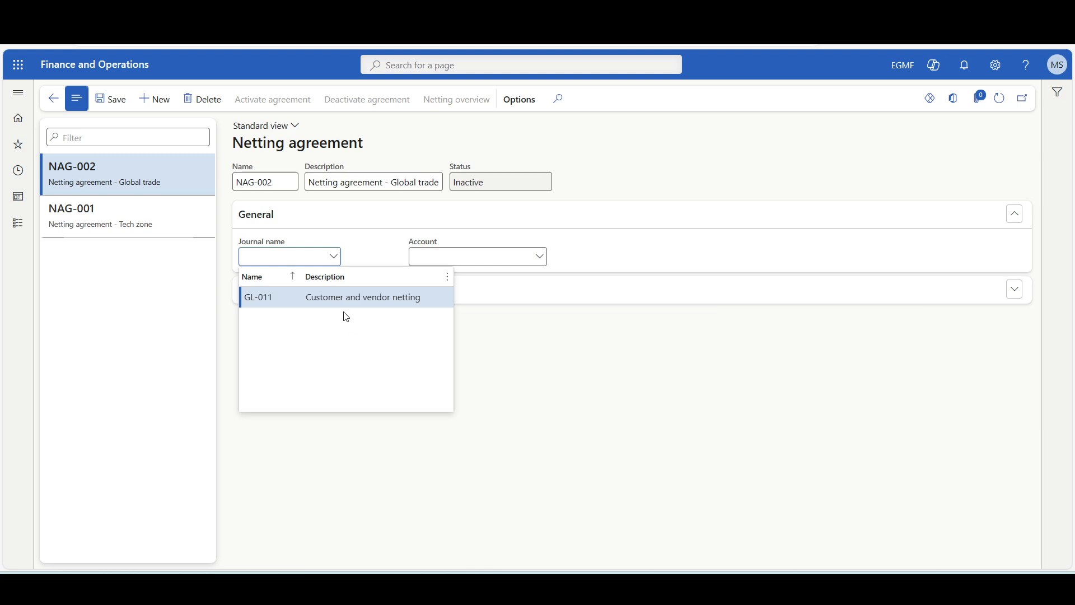
{"action": "left_click", "coordinate": [345, 298]}
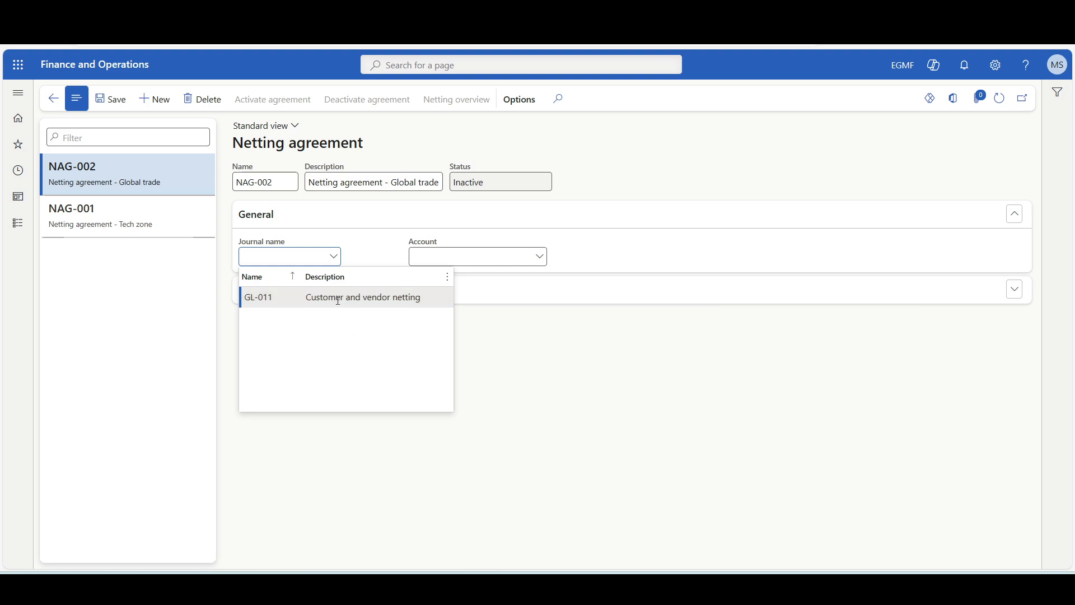
{"action": "left_click", "coordinate": [456, 253]}
{"action": "type", "text": "NET"}
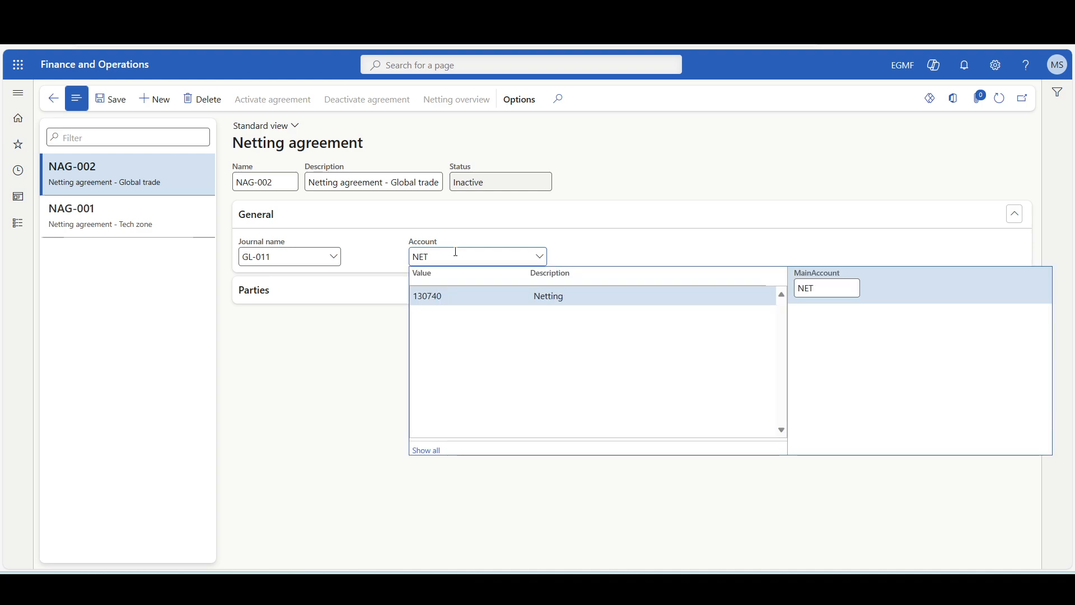
{"action": "left_click", "coordinate": [532, 297]}
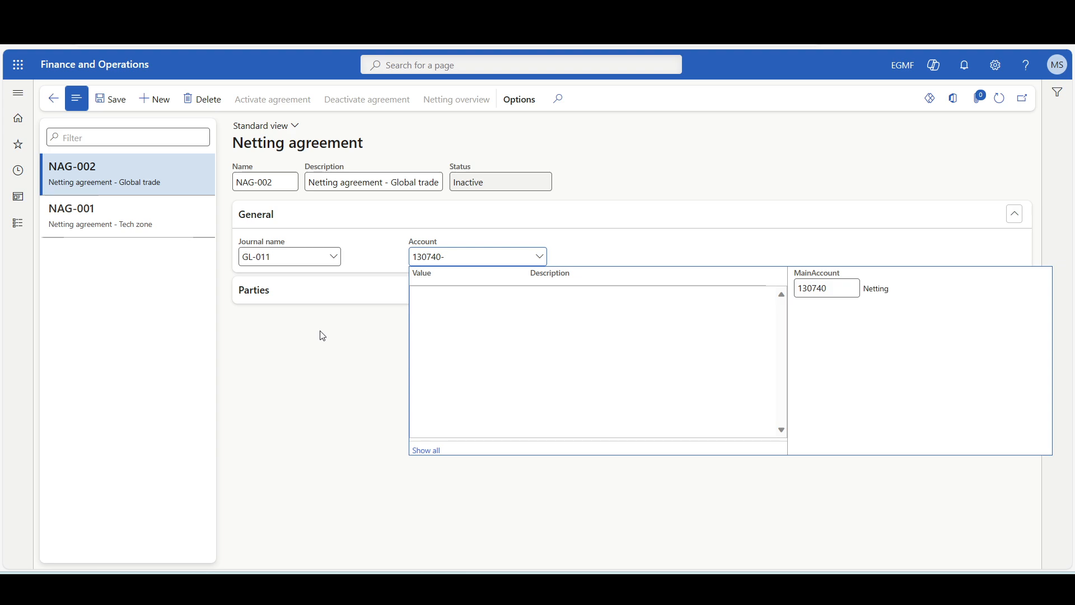
Add a line under the agreement's parties and choose Global trade as its customer, sorting the customer accounts from Z to A.
{"action": "left_click", "coordinate": [273, 296]}
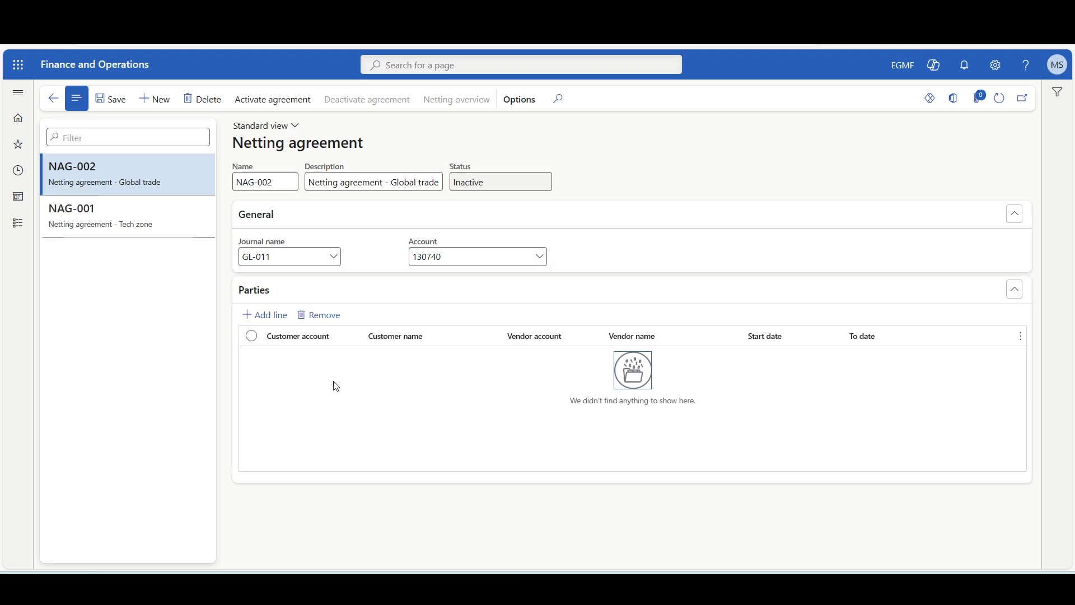
{"action": "left_click", "coordinate": [249, 315]}
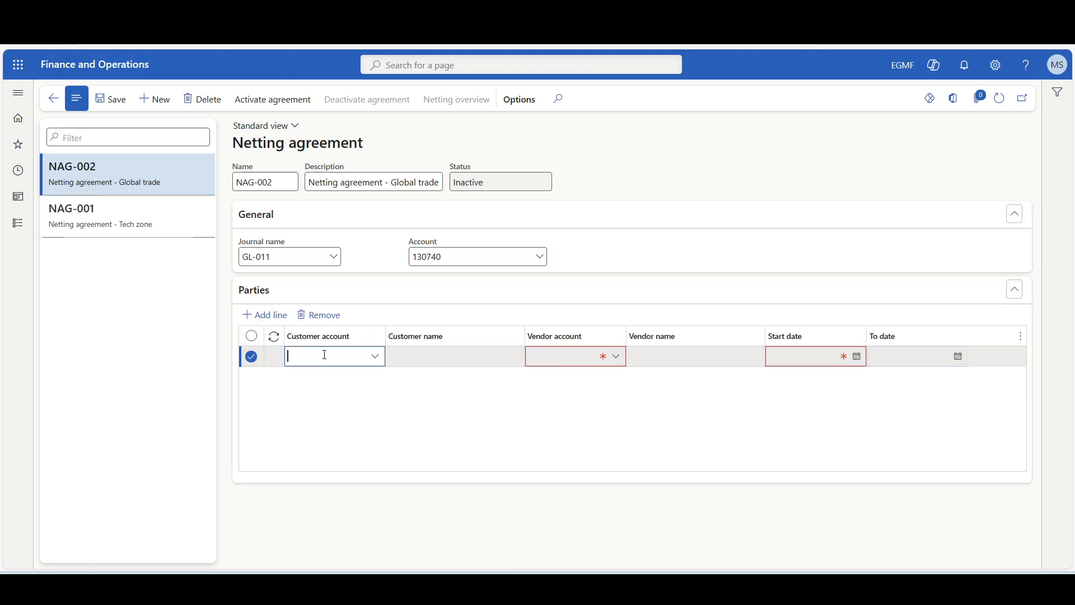
{"action": "left_click", "coordinate": [375, 359]}
{"action": "left_click", "coordinate": [324, 382]}
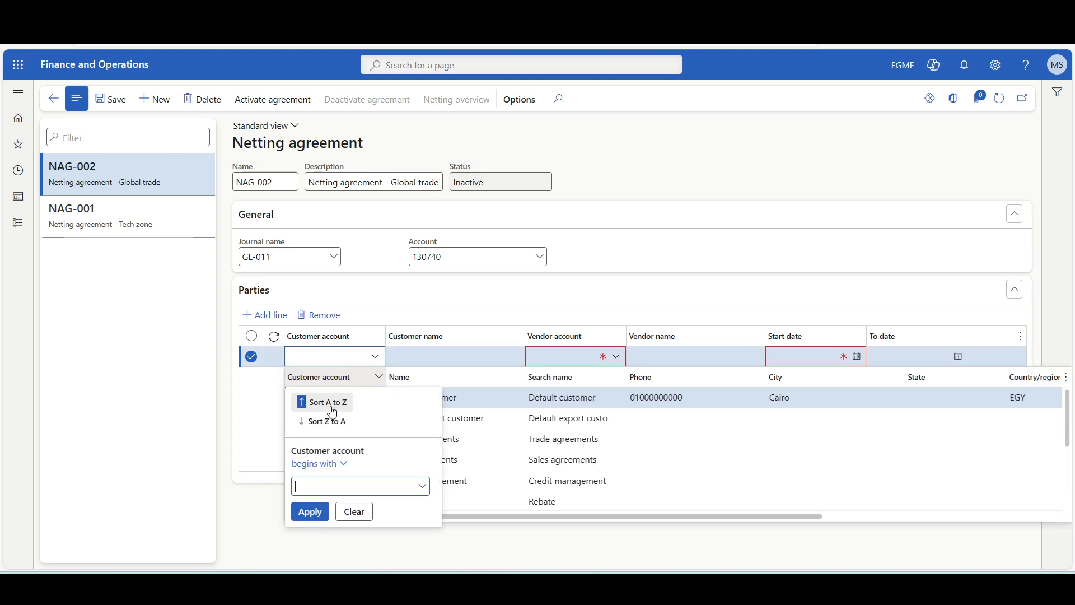
{"action": "left_click", "coordinate": [320, 420]}
{"action": "left_click", "coordinate": [422, 399]}
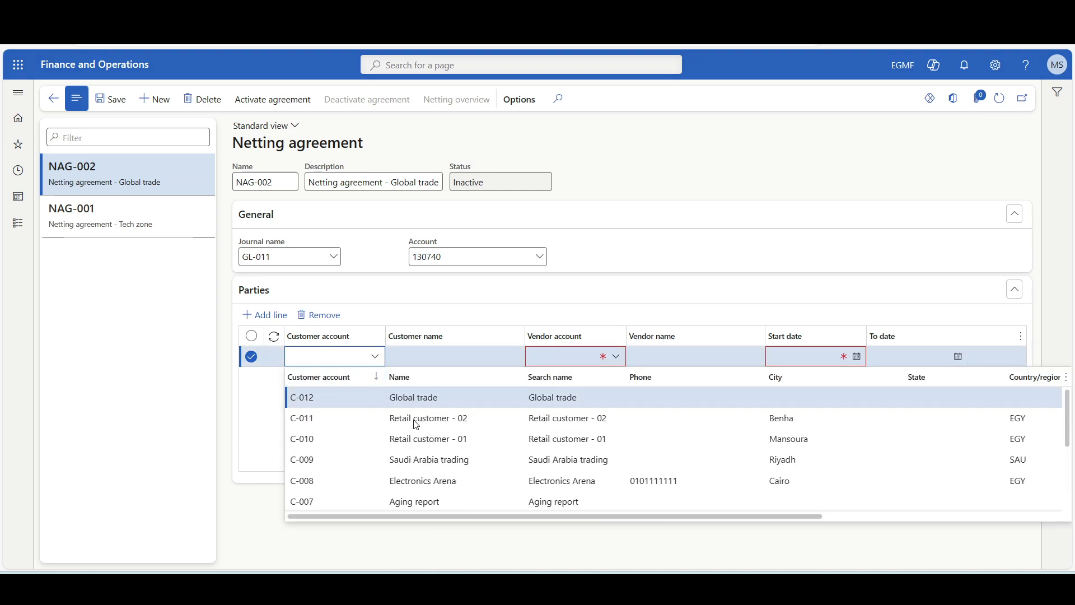
{"action": "key", "text": "Tab"}
Choose Global trade as the party line's vendor, sorting the vendor accounts from Z to A.
{"action": "left_click", "coordinate": [618, 357]}
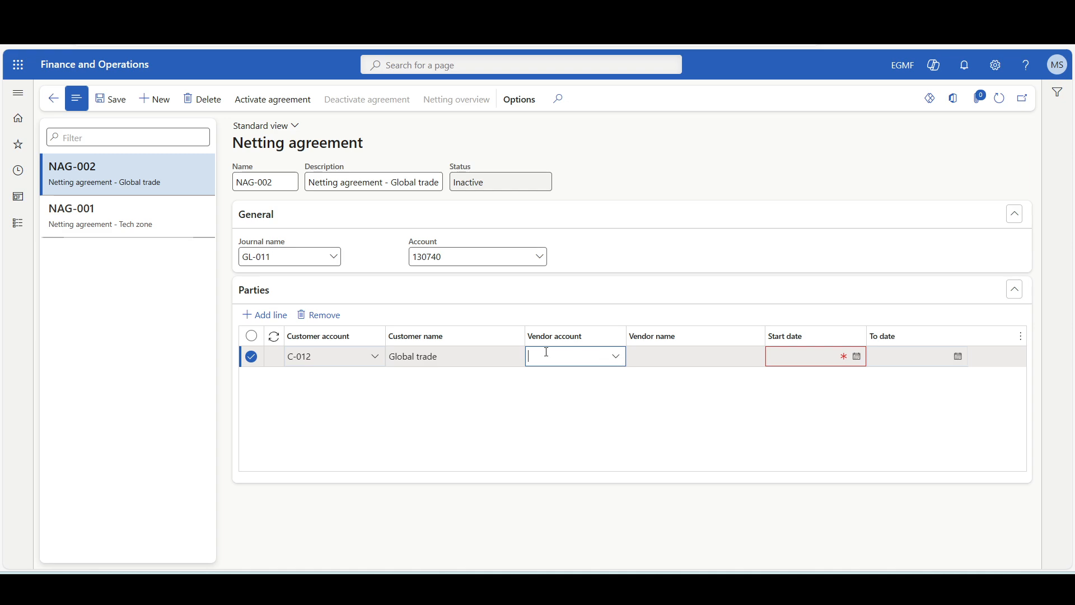
{"action": "left_click", "coordinate": [43, 381]}
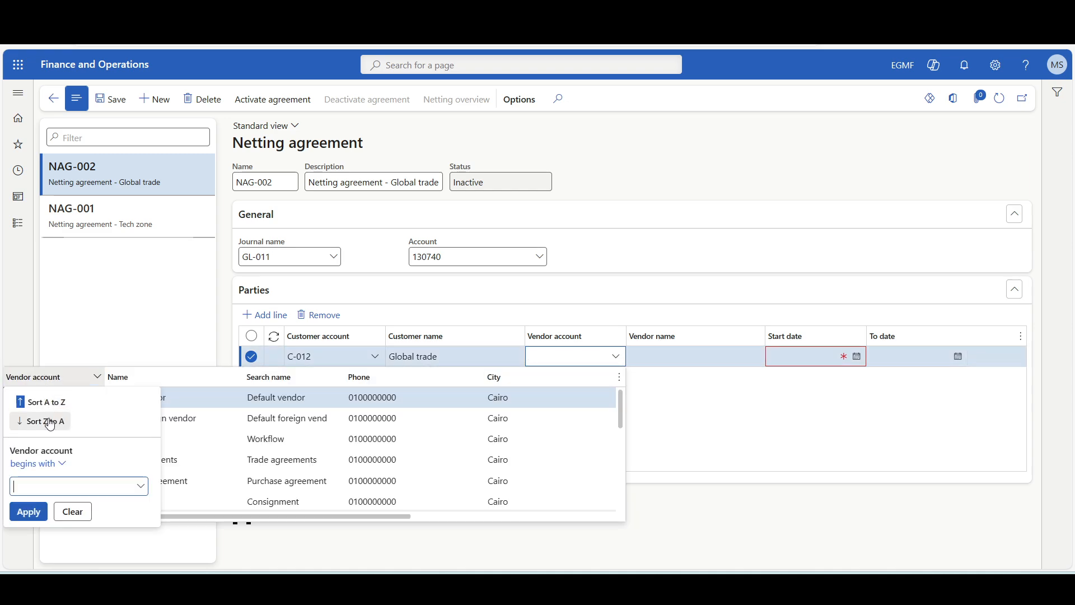
{"action": "left_click", "coordinate": [31, 420]}
{"action": "left_click", "coordinate": [193, 397]}
{"action": "key", "text": "Tab"}
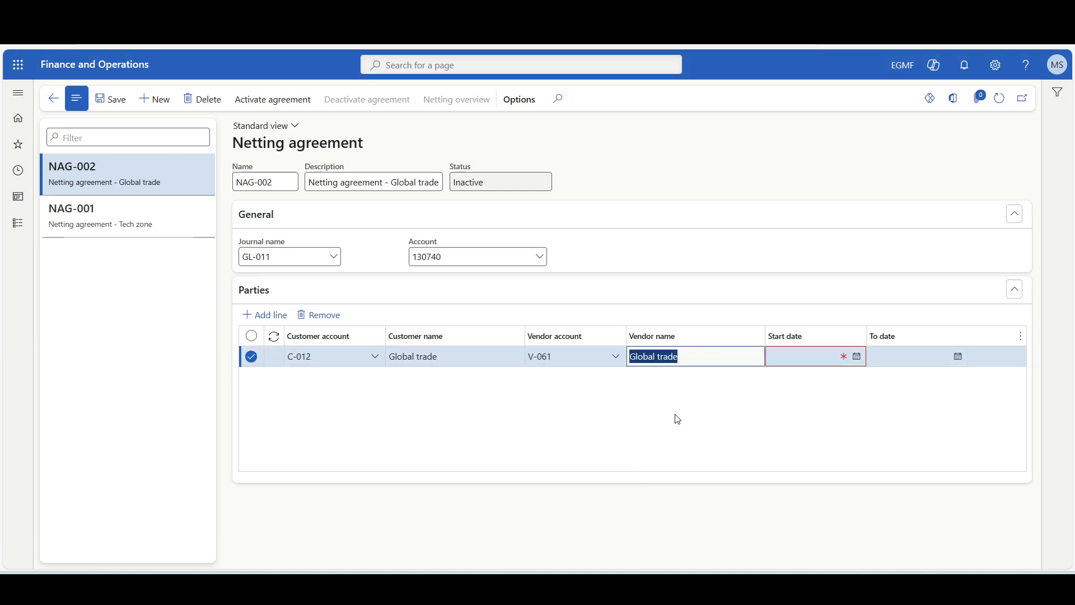
Set the party line's validity from 01/01/2024 to 31/12/2024 and activate the netting agreement.
{"action": "key", "text": "Tab"}
{"action": "left_click", "coordinate": [859, 358]}
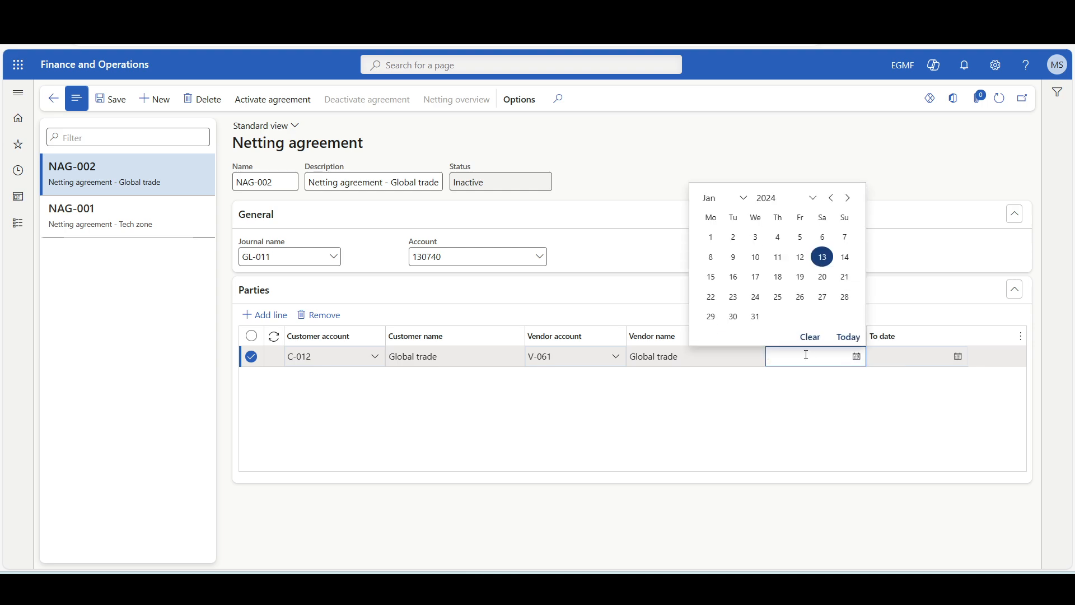
{"action": "left_click", "coordinate": [715, 242]}
{"action": "left_click", "coordinate": [951, 358]}
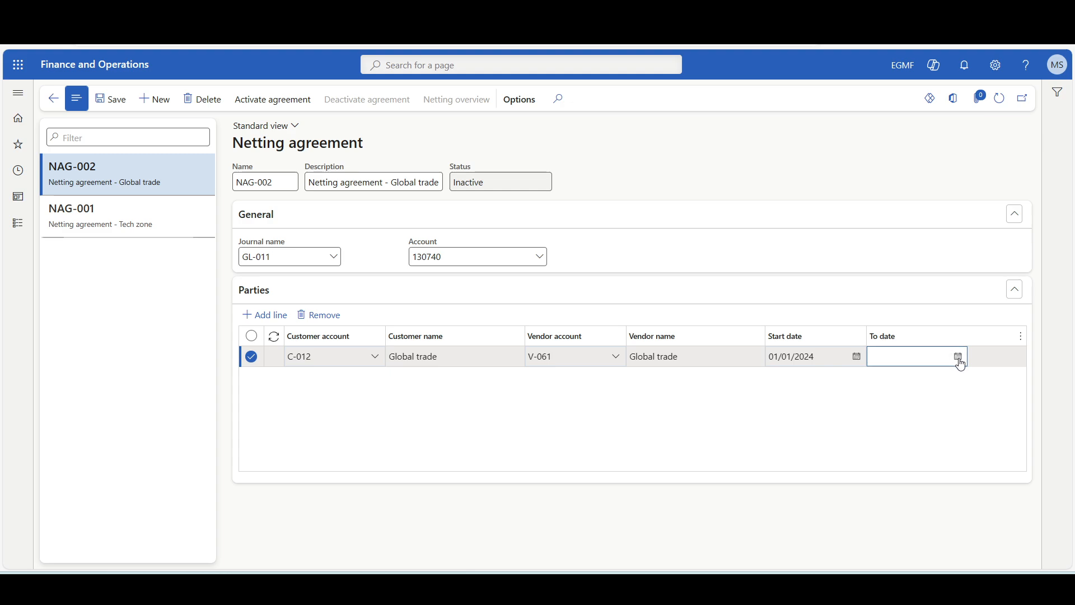
{"action": "left_click", "coordinate": [958, 356]}
{"action": "left_click", "coordinate": [844, 199]}
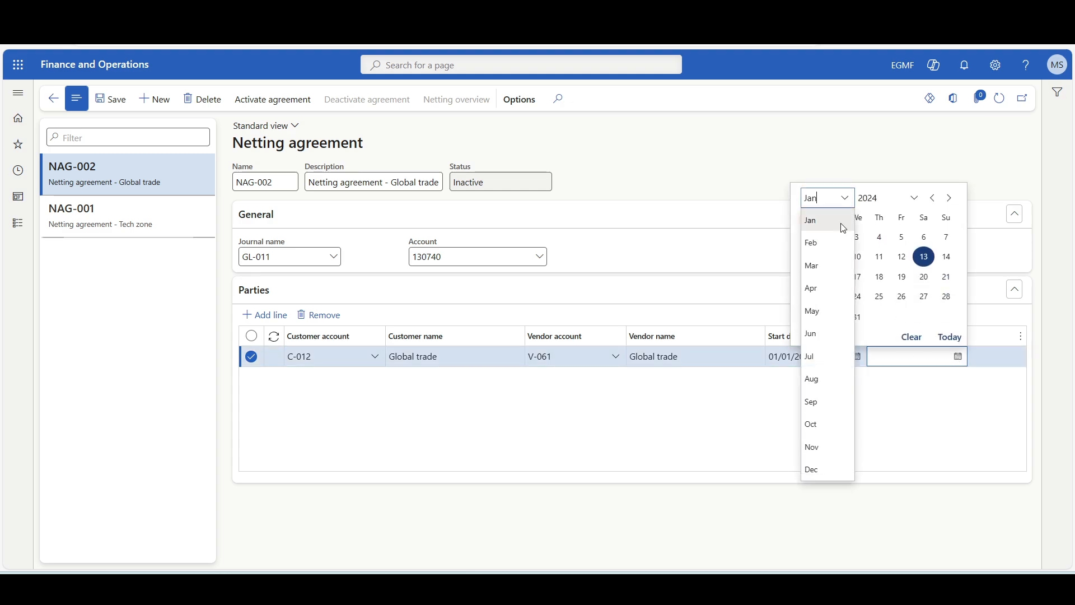
{"action": "left_click", "coordinate": [845, 470]}
{"action": "left_click", "coordinate": [822, 337]}
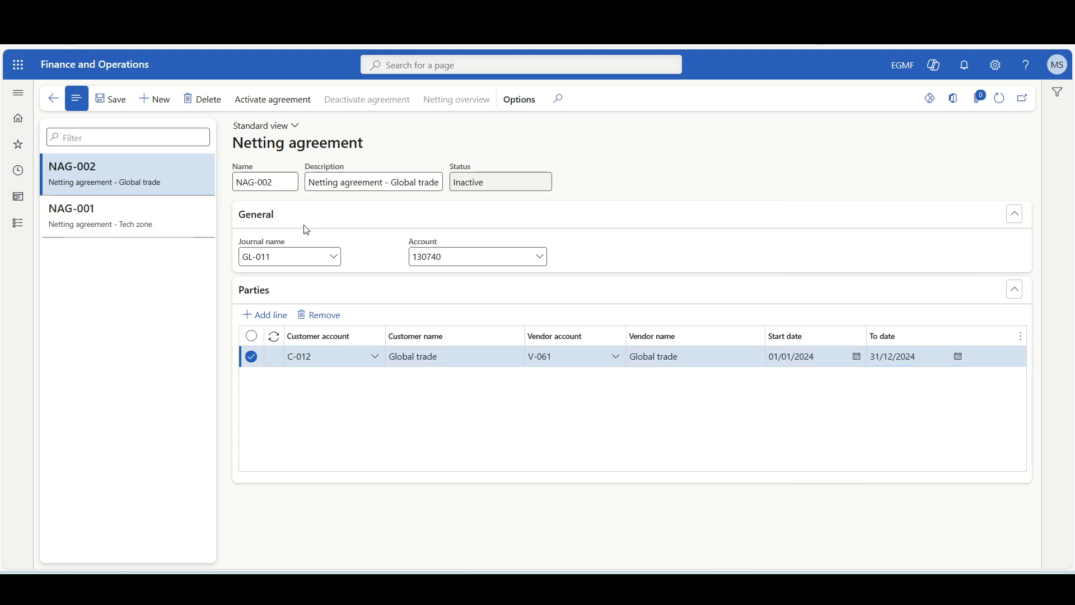
{"action": "left_click", "coordinate": [274, 100]}
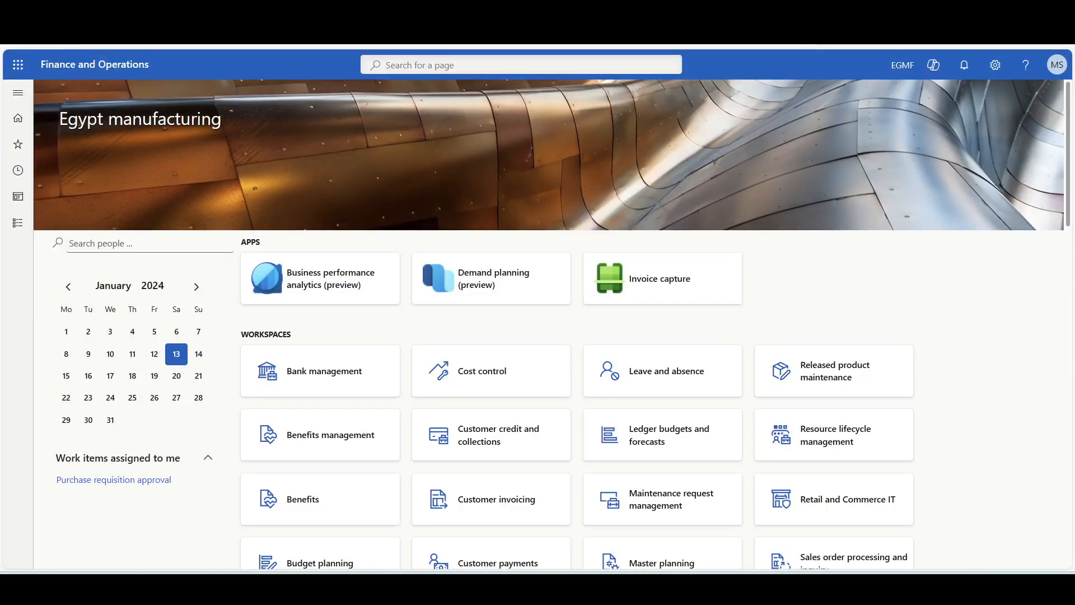
Reopen netting agreement NAG-002 from the Accounts payable payments and view its netting overview.
{"action": "left_click", "coordinate": [18, 93]}
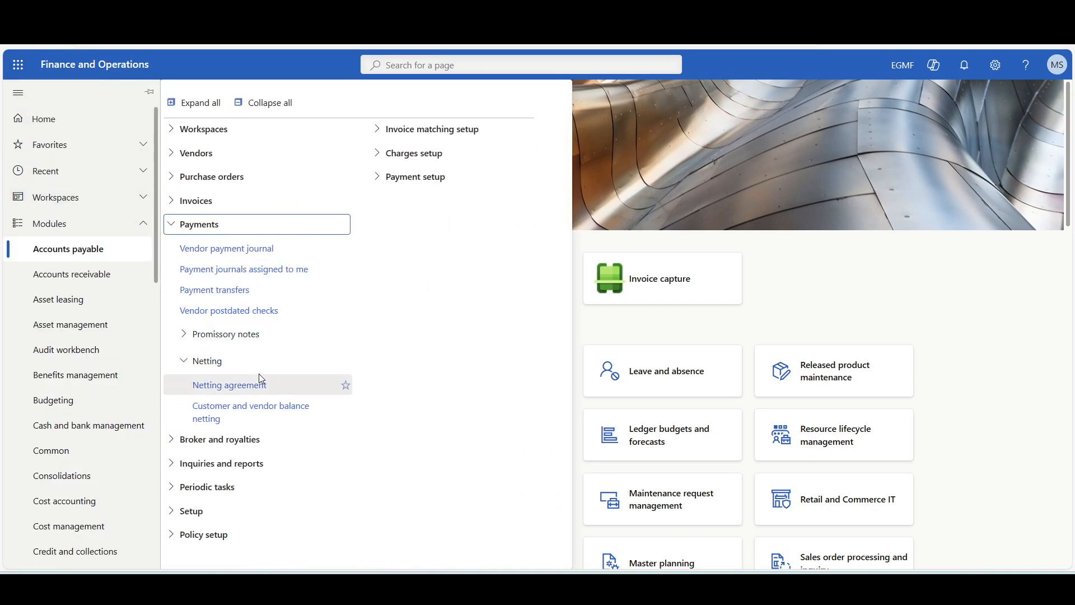
{"action": "left_click", "coordinate": [229, 386]}
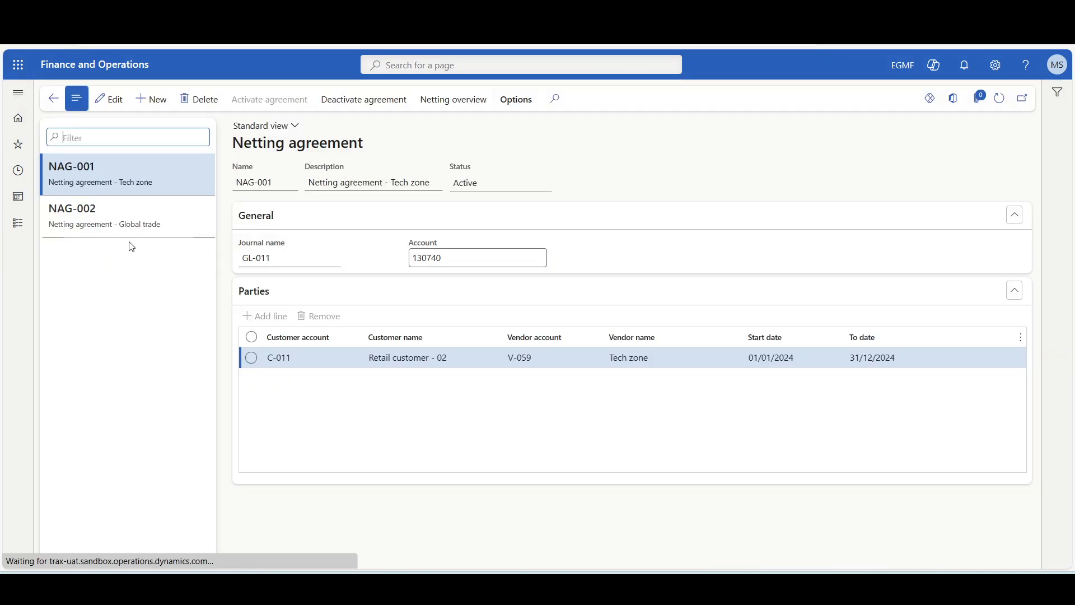
{"action": "left_click", "coordinate": [112, 221]}
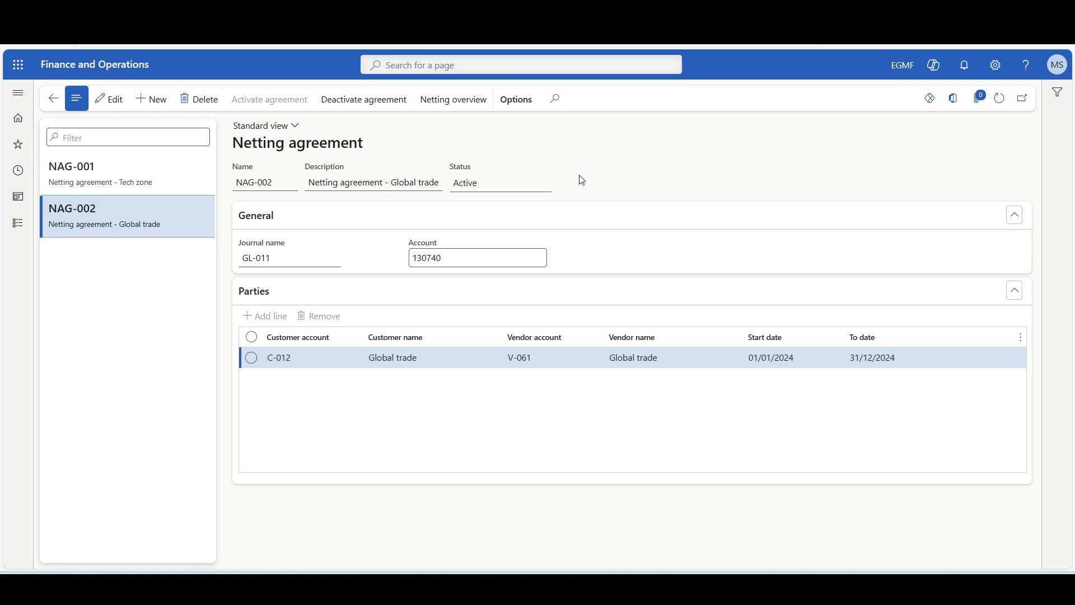
{"action": "left_click", "coordinate": [462, 103]}
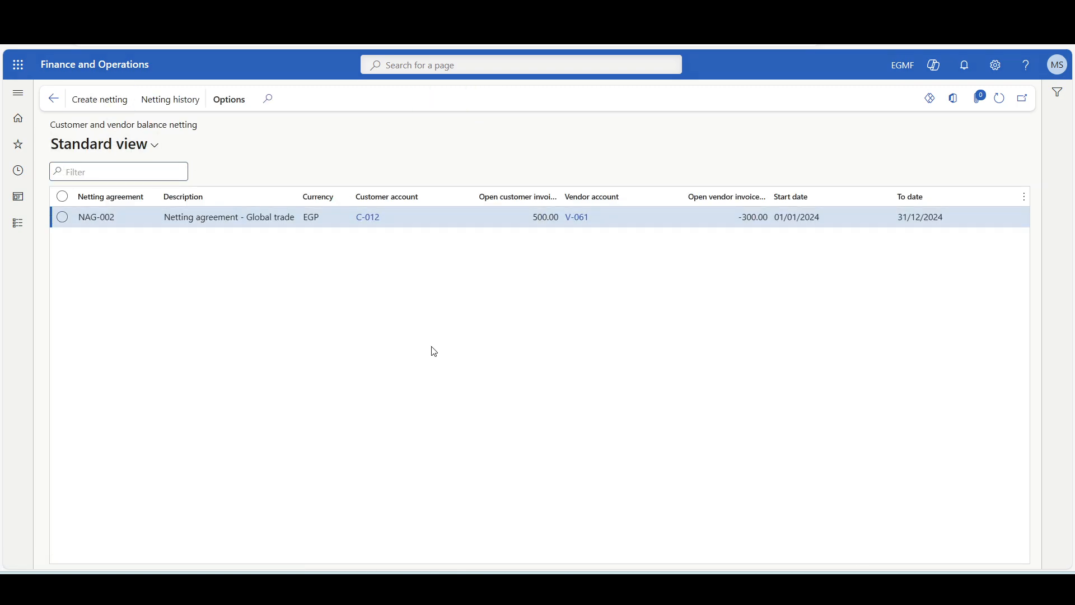
Start creating a netting for agreement NAG-002 from the Customer and vendor balance netting page.
{"action": "left_click", "coordinate": [22, 95]}
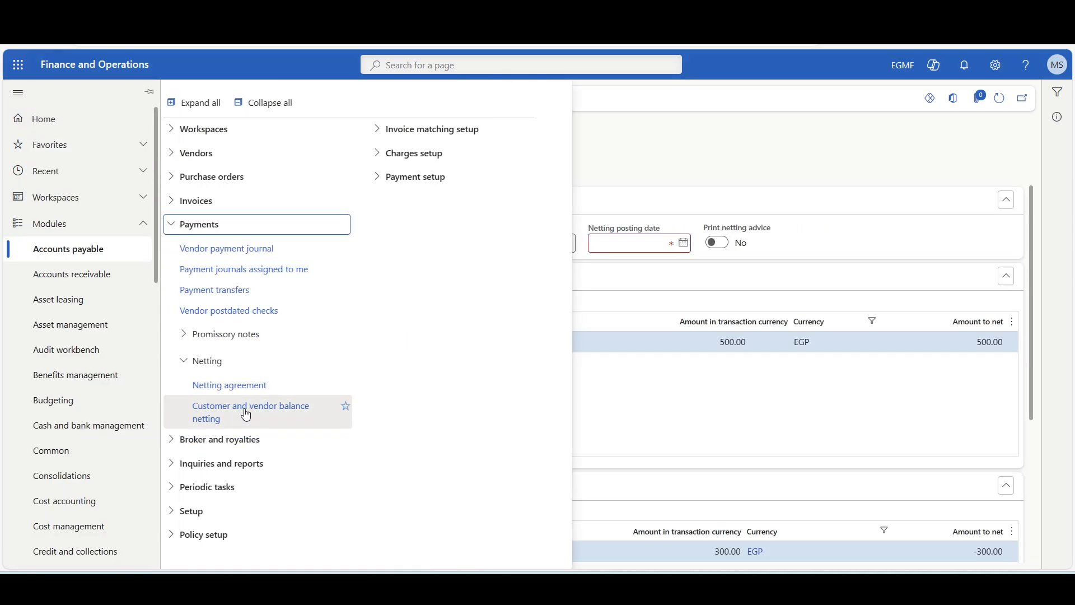
{"action": "left_click", "coordinate": [244, 420]}
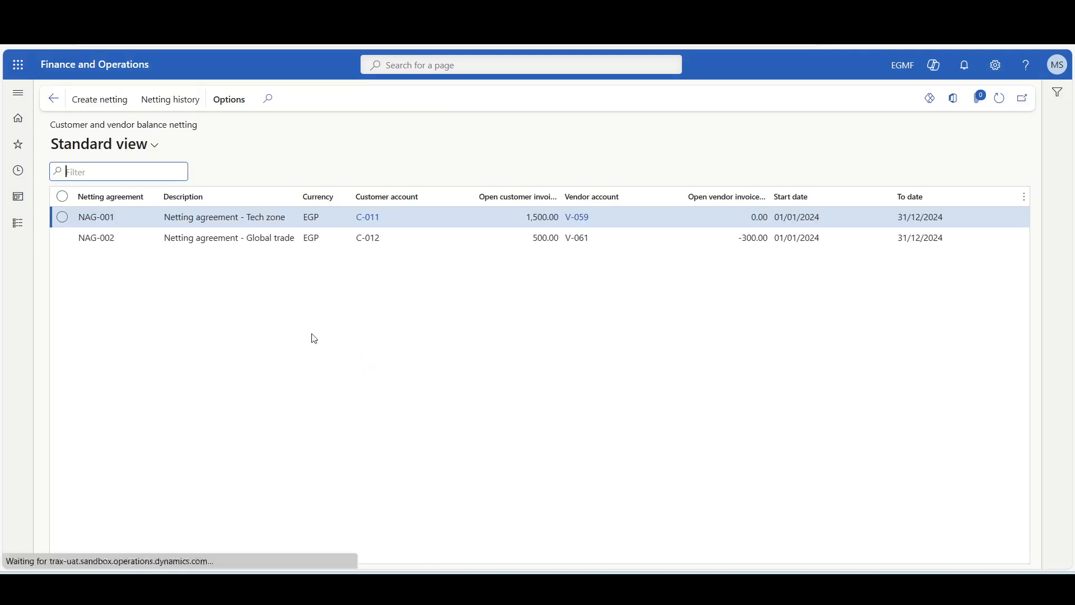
{"action": "left_click", "coordinate": [106, 245]}
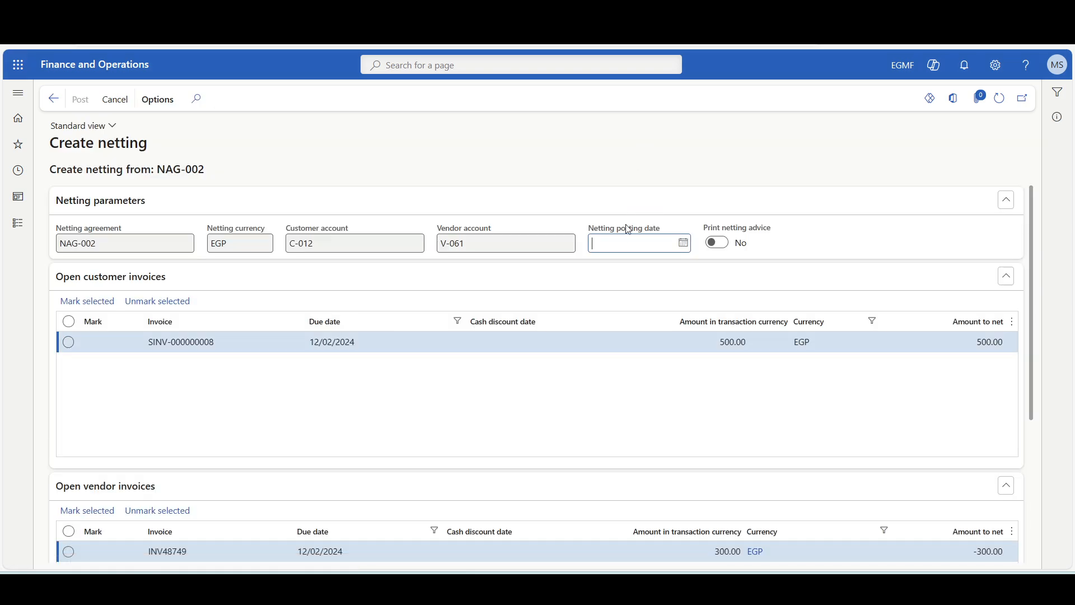
Set the netting posting date to 13/01/2024 and turn on printing of the netting advice.
{"action": "left_click", "coordinate": [684, 245]}
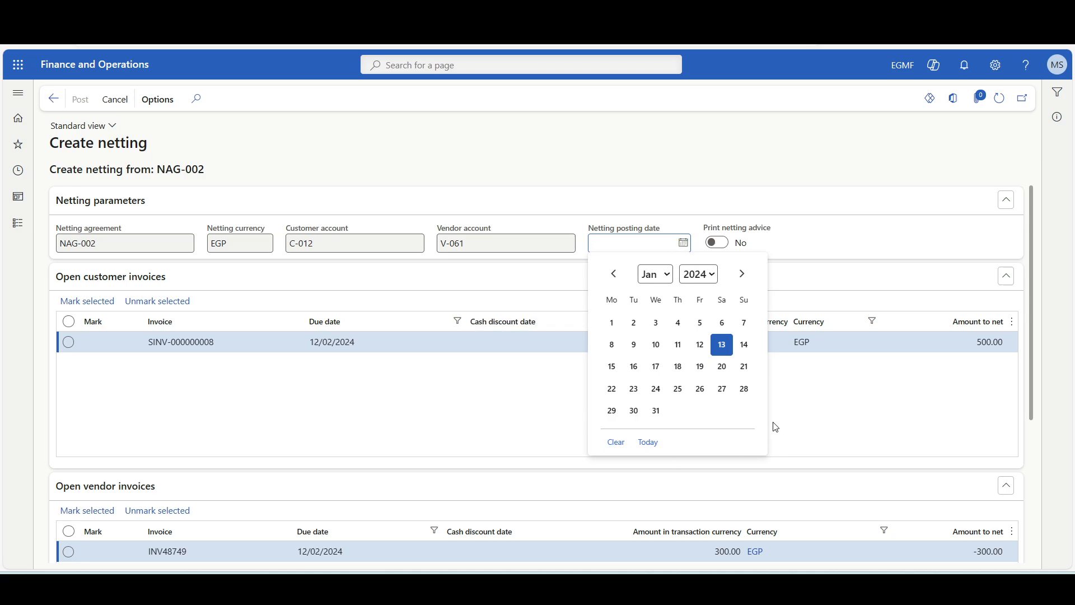
{"action": "left_click", "coordinate": [722, 346]}
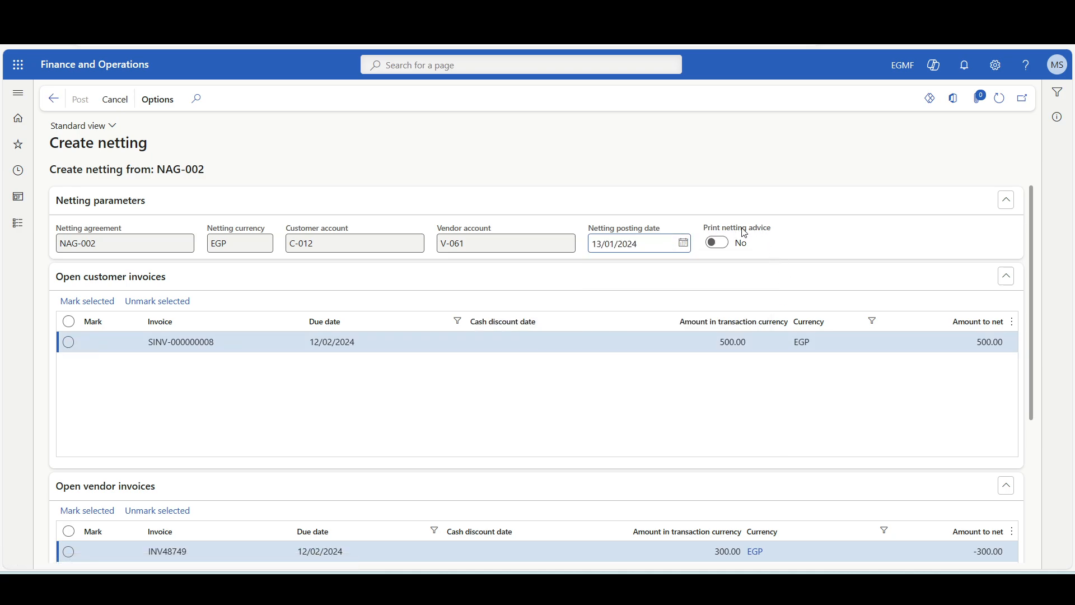
{"action": "left_click", "coordinate": [717, 242]}
Mark the open customer invoice and the open vendor invoice for netting.
{"action": "scroll", "coordinate": [390, 412], "scroll_direction": "down", "scroll_amount": 2}
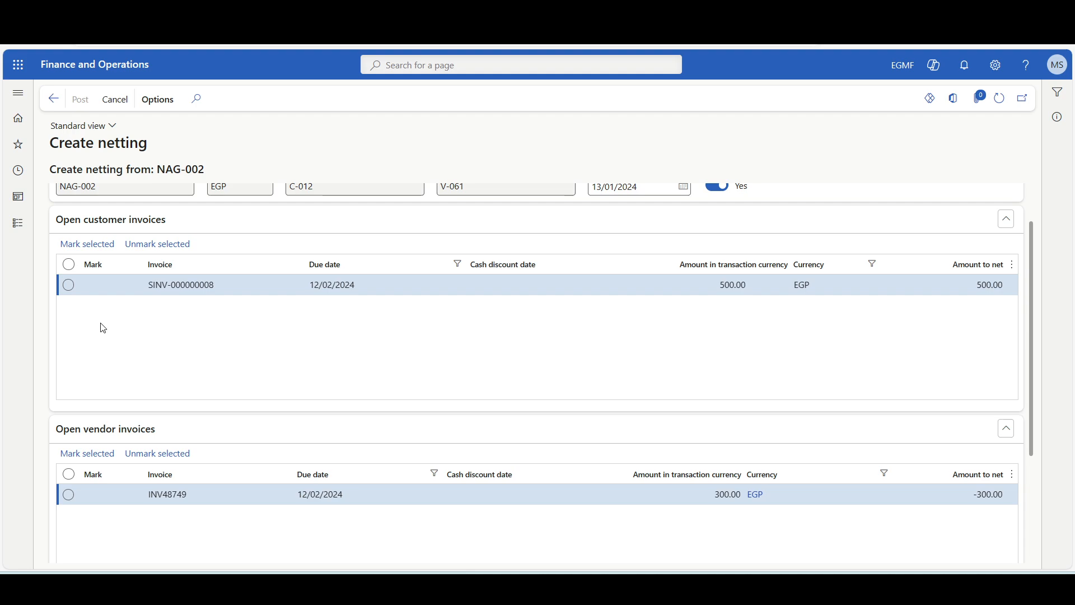
{"action": "left_click", "coordinate": [69, 286]}
{"action": "left_click", "coordinate": [88, 245]}
{"action": "left_click", "coordinate": [68, 495]}
{"action": "left_click", "coordinate": [78, 454]}
Check the netting totals and the marked invoices, and post the netting.
{"action": "scroll", "coordinate": [331, 362], "scroll_direction": "down", "scroll_amount": 3}
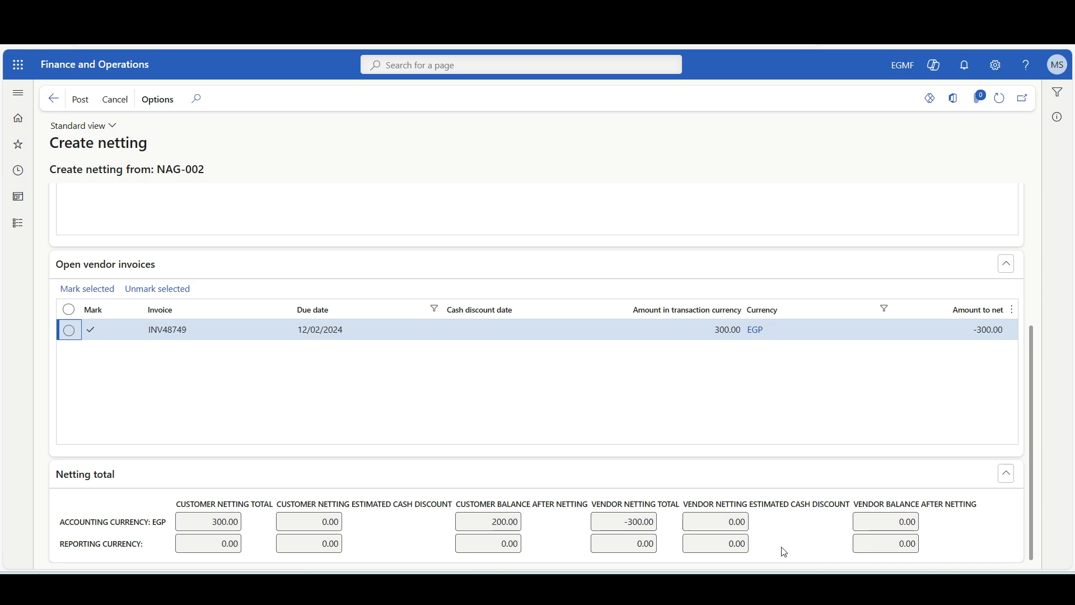
{"action": "scroll", "coordinate": [560, 417], "scroll_direction": "up", "scroll_amount": 4}
{"action": "scroll", "coordinate": [554, 416], "scroll_direction": "down", "scroll_amount": 1}
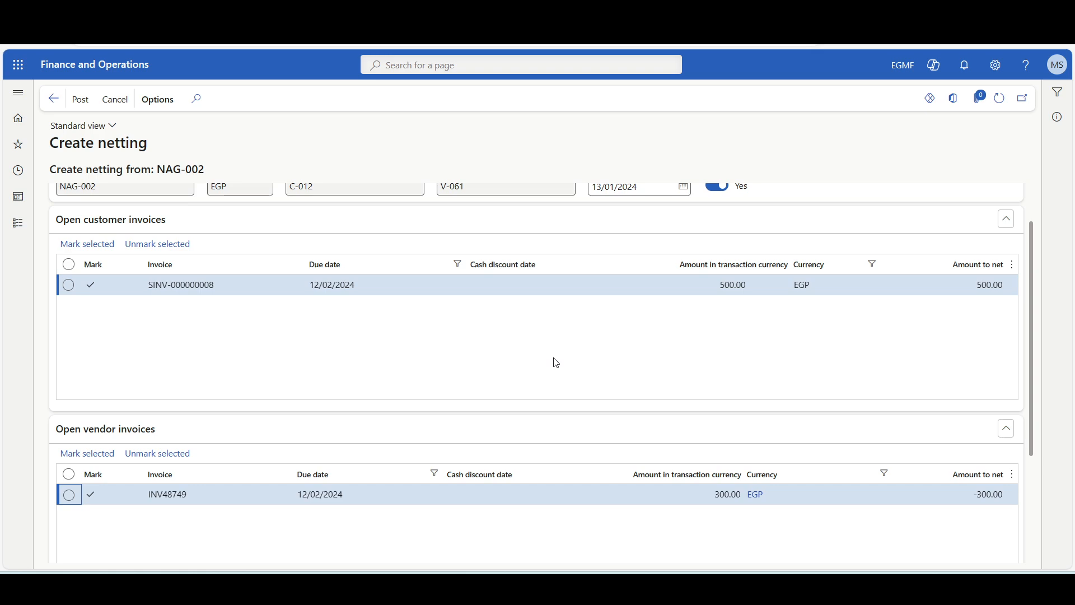
{"action": "scroll", "coordinate": [176, 369], "scroll_direction": "up", "scroll_amount": 2}
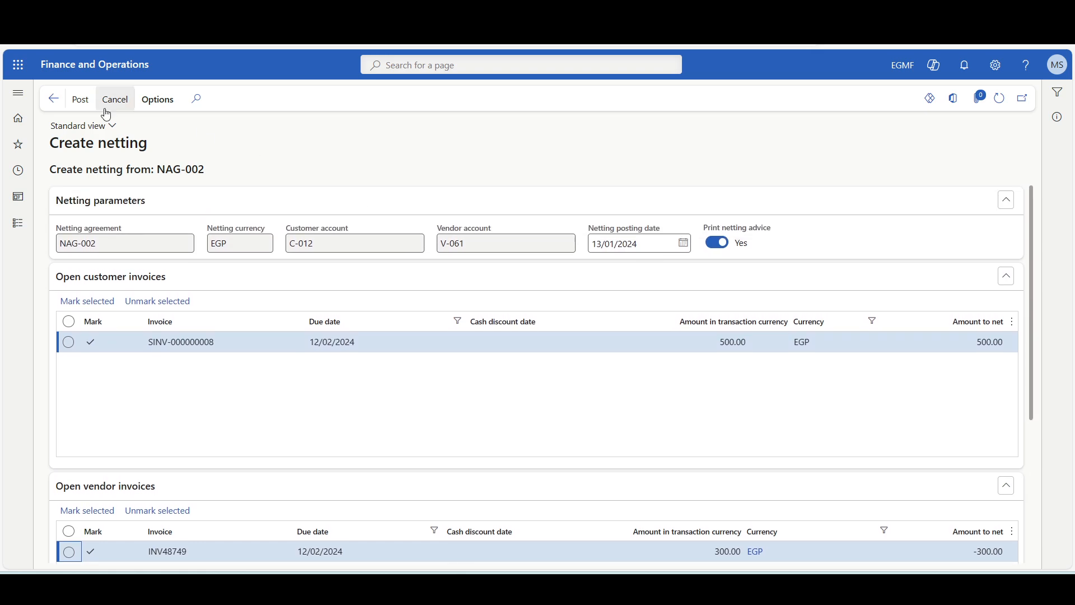
{"action": "left_click", "coordinate": [80, 99]}
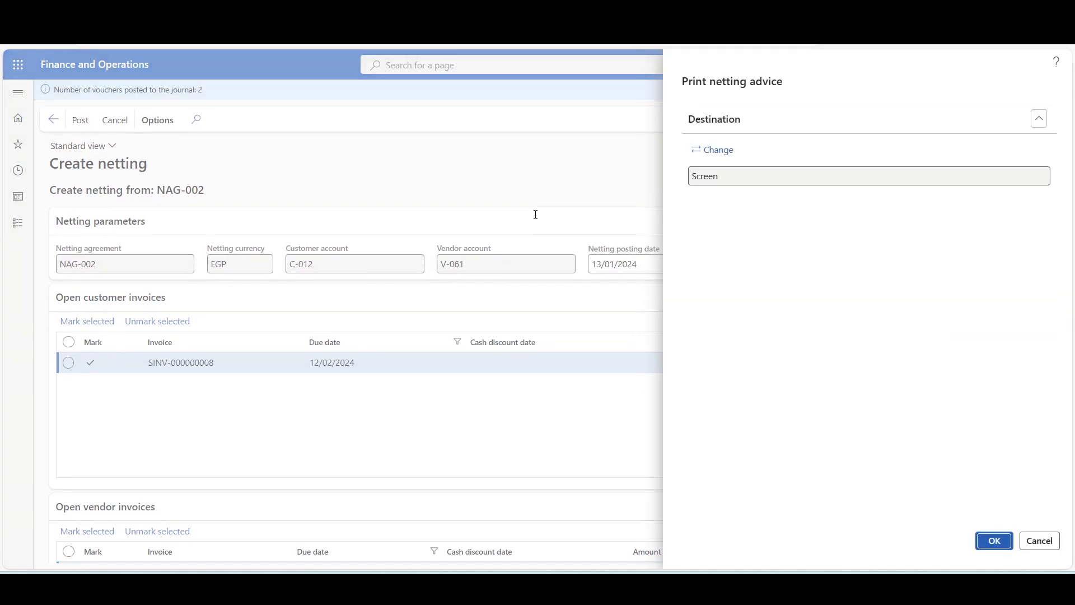
Print the netting advice to the screen and review its customer transactions, vendor transactions and netting amount.
{"action": "left_click", "coordinate": [993, 542]}
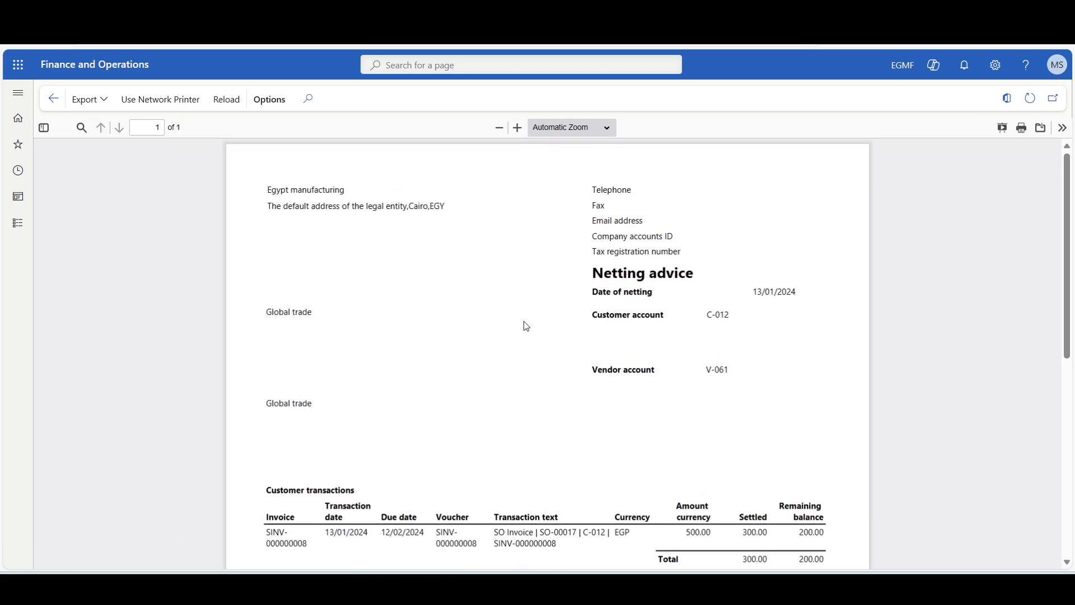
{"action": "scroll", "coordinate": [526, 326], "scroll_direction": "down", "scroll_amount": 3}
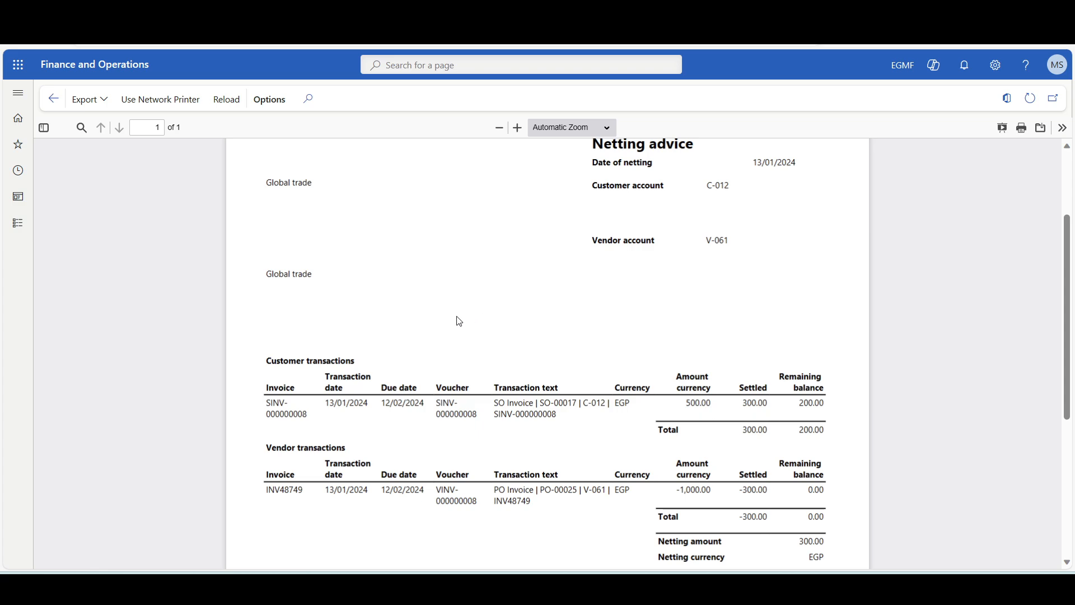
{"action": "scroll", "coordinate": [425, 364], "scroll_direction": "down", "scroll_amount": 2}
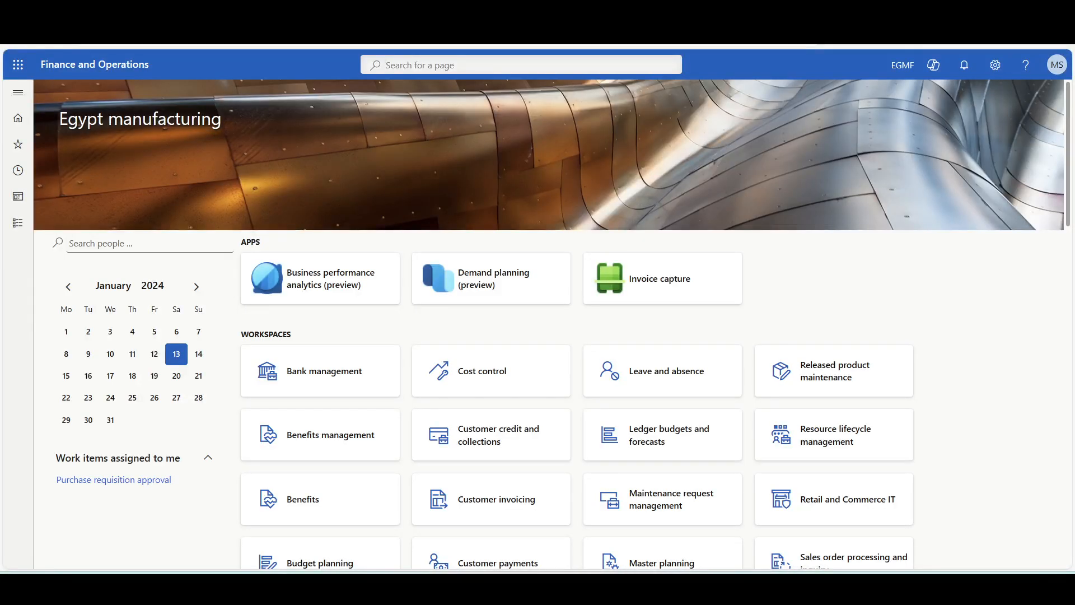
Open the netting history of agreement NAG-002 from Customer and vendor balance netting, and view the details of its posted netting.
{"action": "left_click", "coordinate": [18, 92]}
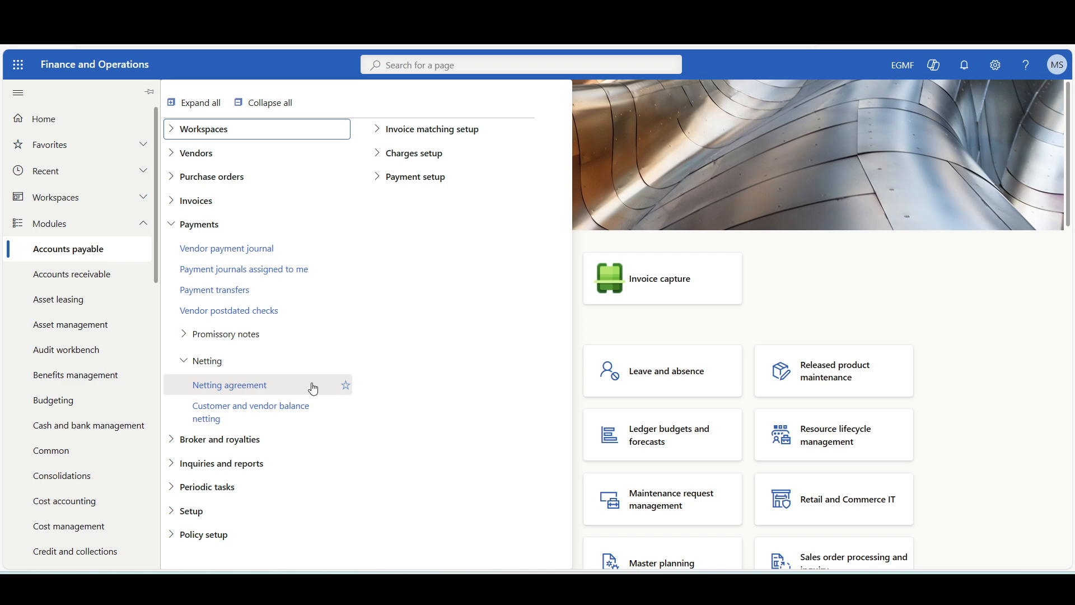
{"action": "left_click", "coordinate": [255, 415]}
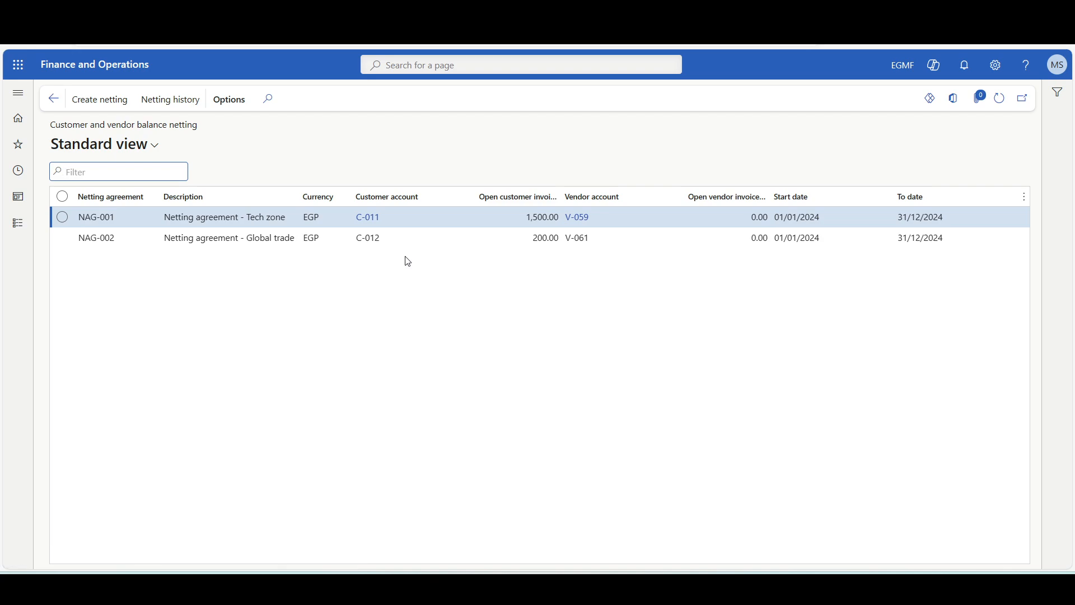
{"action": "left_click", "coordinate": [205, 239]}
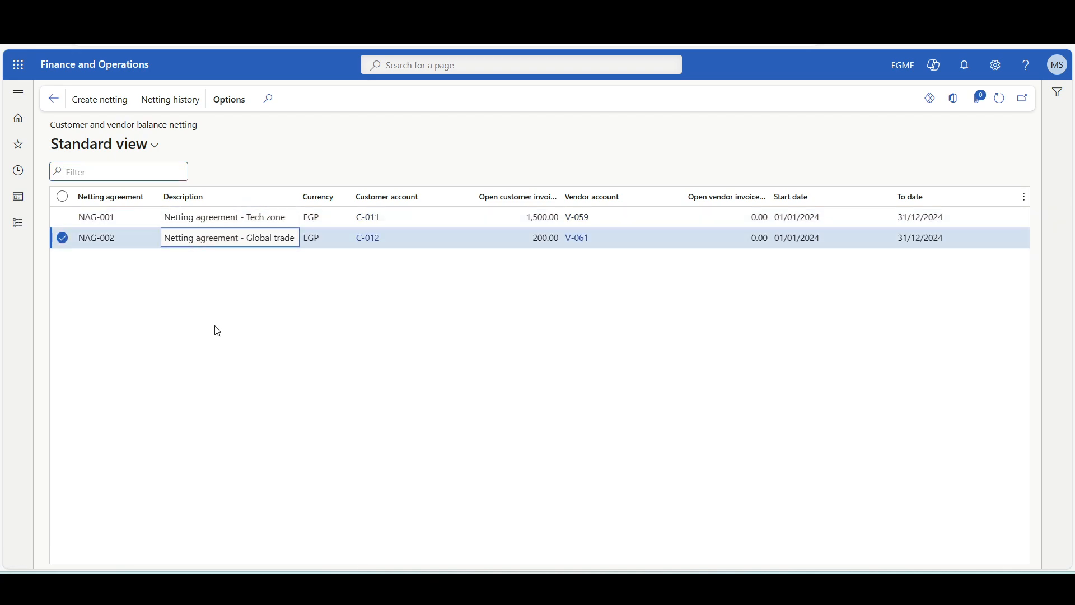
{"action": "left_click", "coordinate": [168, 103]}
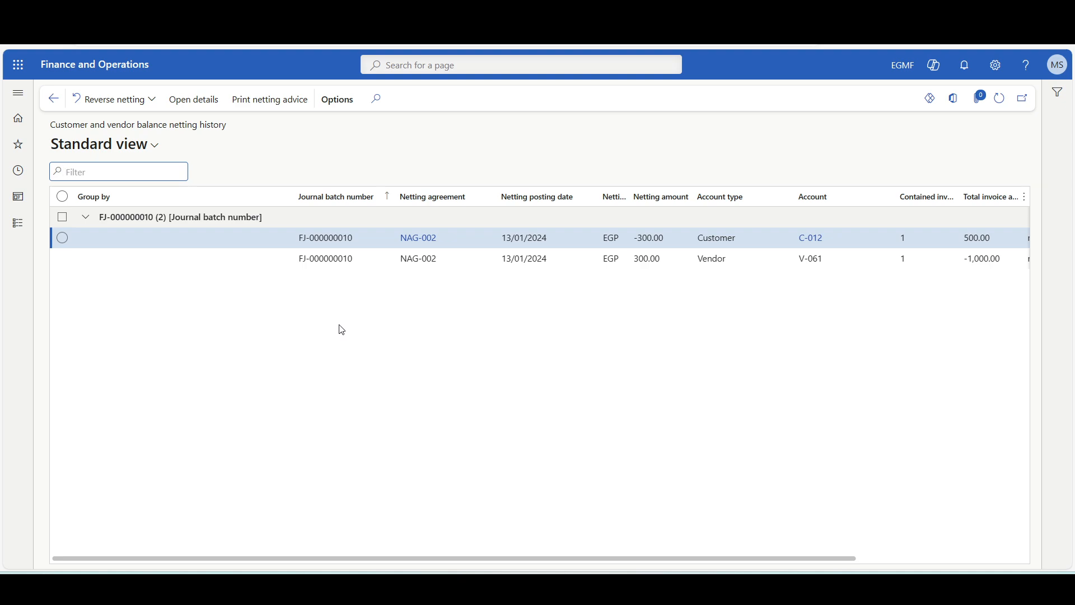
{"action": "left_click", "coordinate": [196, 99]}
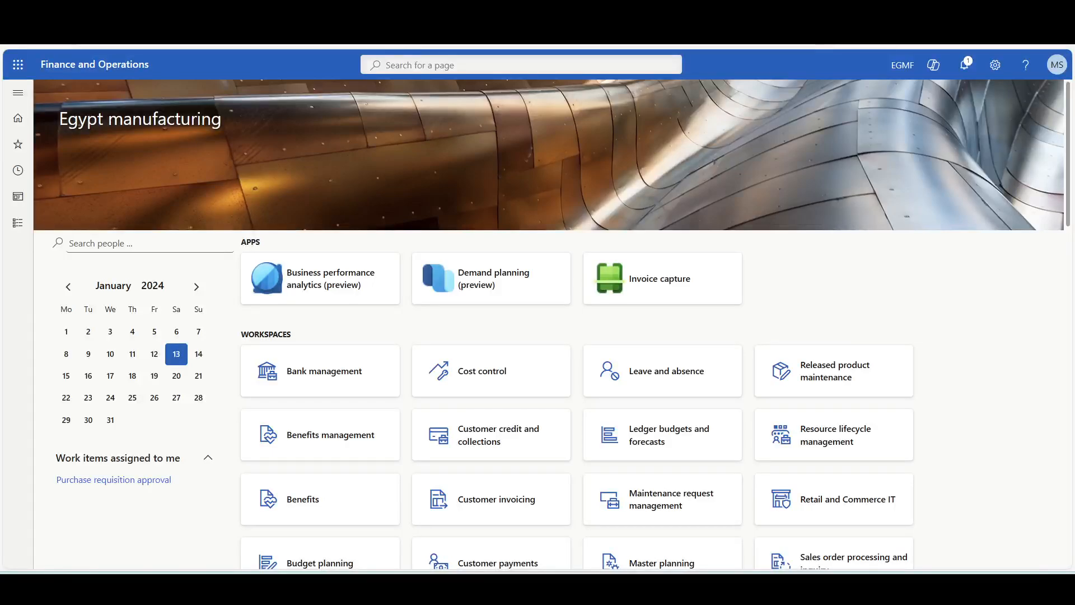
Run the General ledger voucher transactions inquiry for journal batch number FJ-000000010.
{"action": "left_click", "coordinate": [19, 93]}
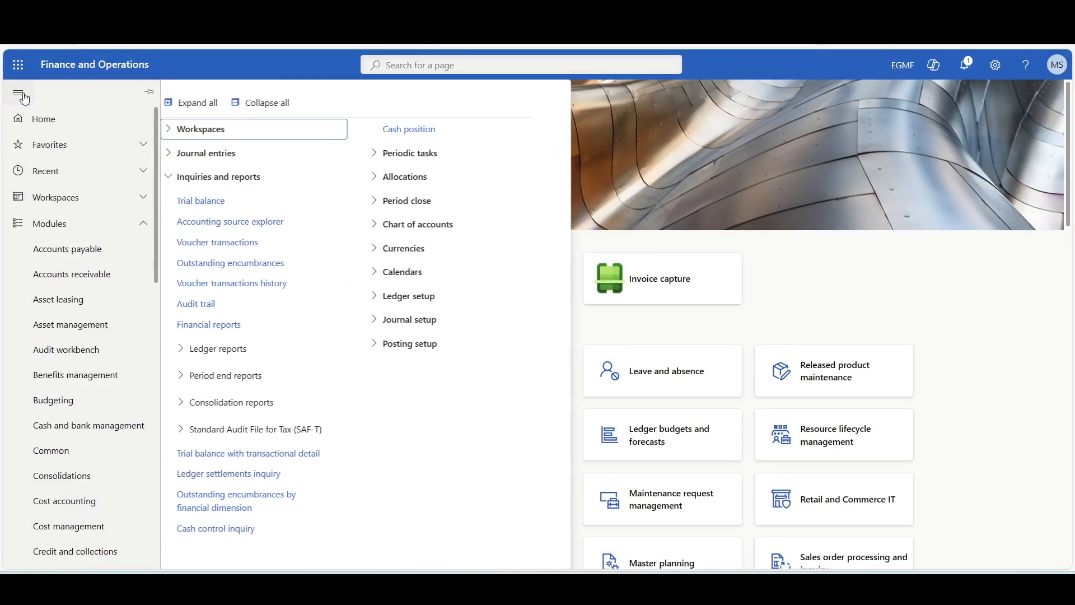
{"action": "scroll", "coordinate": [112, 415], "scroll_direction": "down", "scroll_amount": 4}
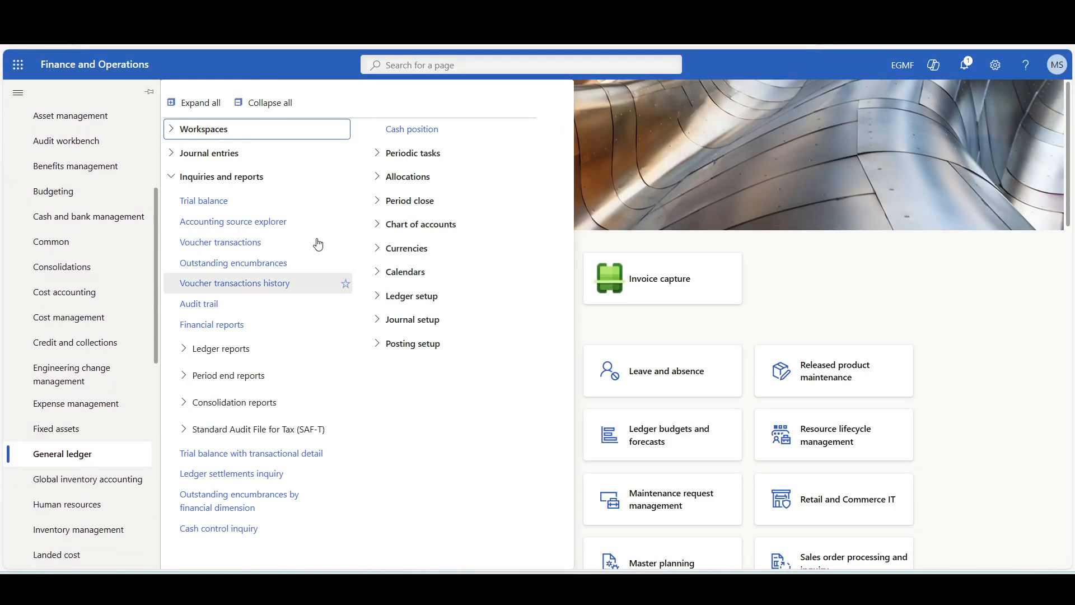
{"action": "left_click", "coordinate": [230, 224]}
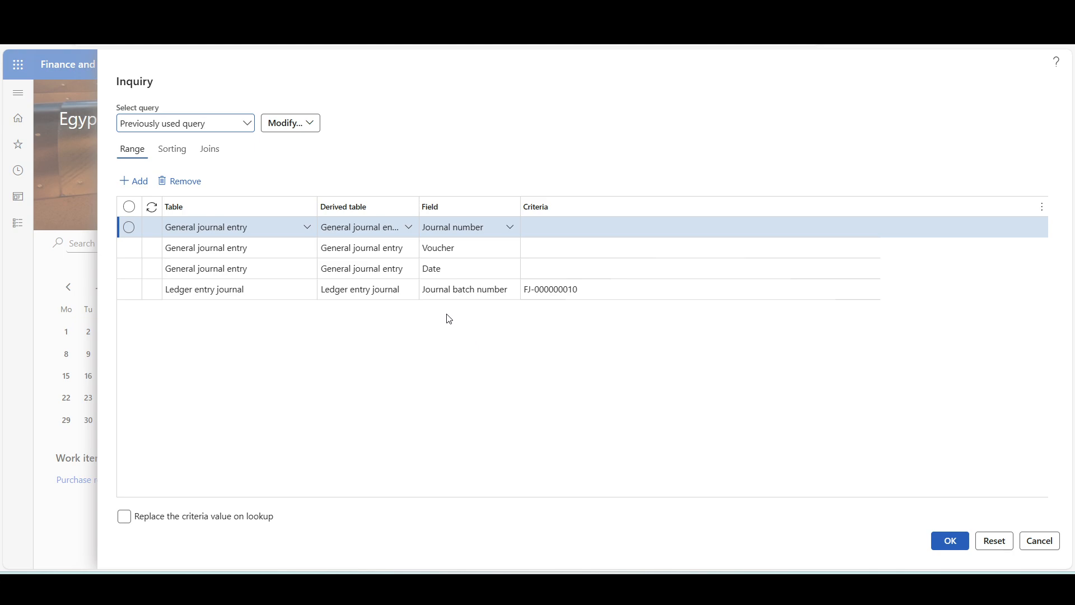
{"action": "left_click", "coordinate": [524, 297]}
{"action": "left_click", "coordinate": [934, 534]}
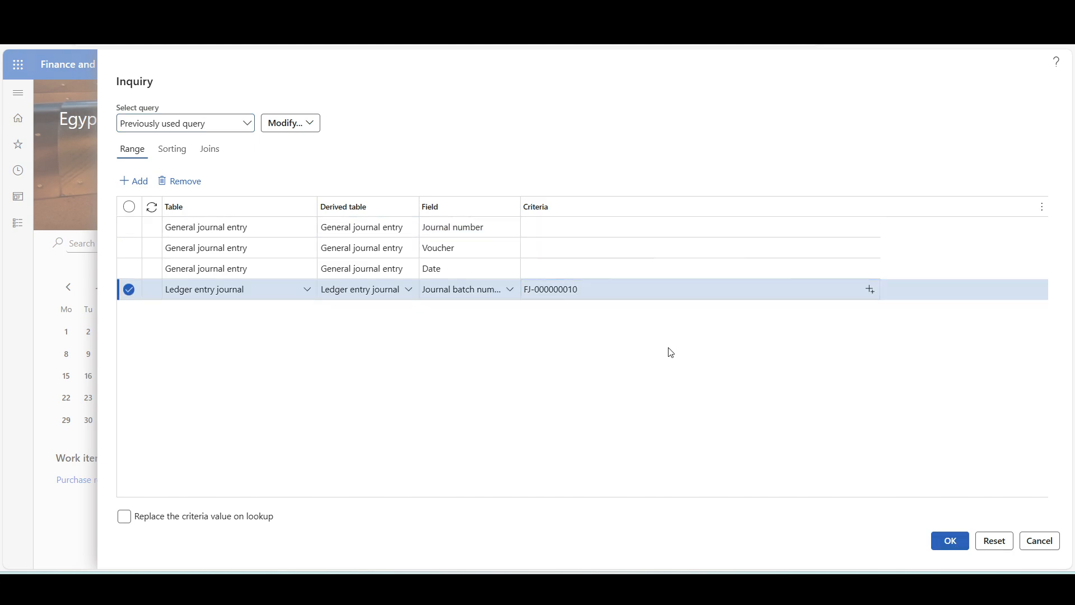
Examine the accounts, amounts and posting types of the netting, accounts receivable and accounts payable voucher lines.
{"action": "left_click", "coordinate": [401, 226]}
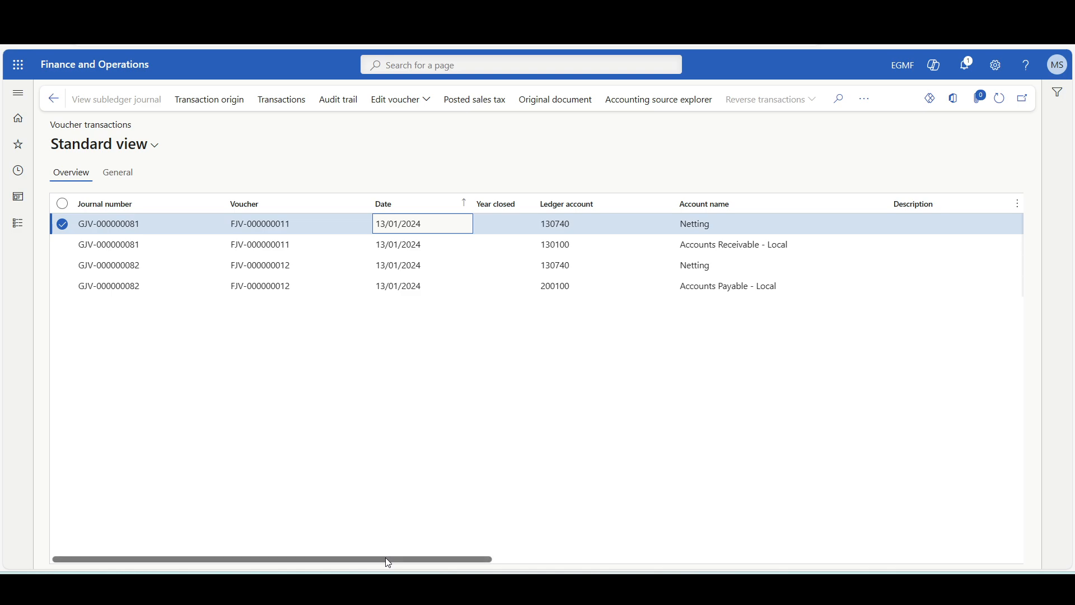
{"action": "left_click_drag", "start_coordinate": [386, 557], "coordinate": [634, 562]}
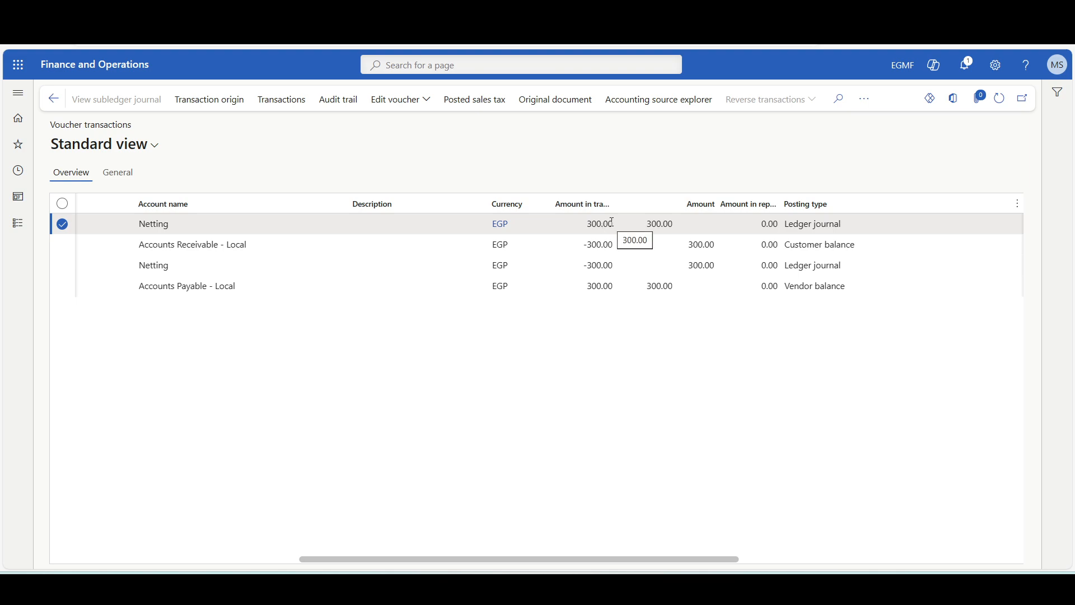
{"action": "left_click", "coordinate": [171, 245]}
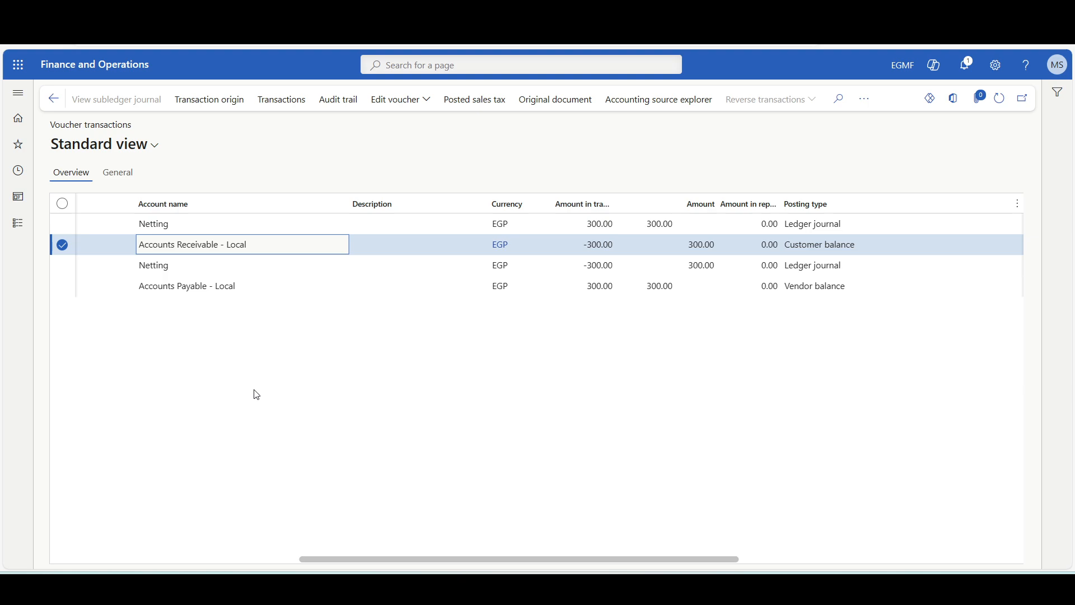
{"action": "left_click", "coordinate": [157, 266]}
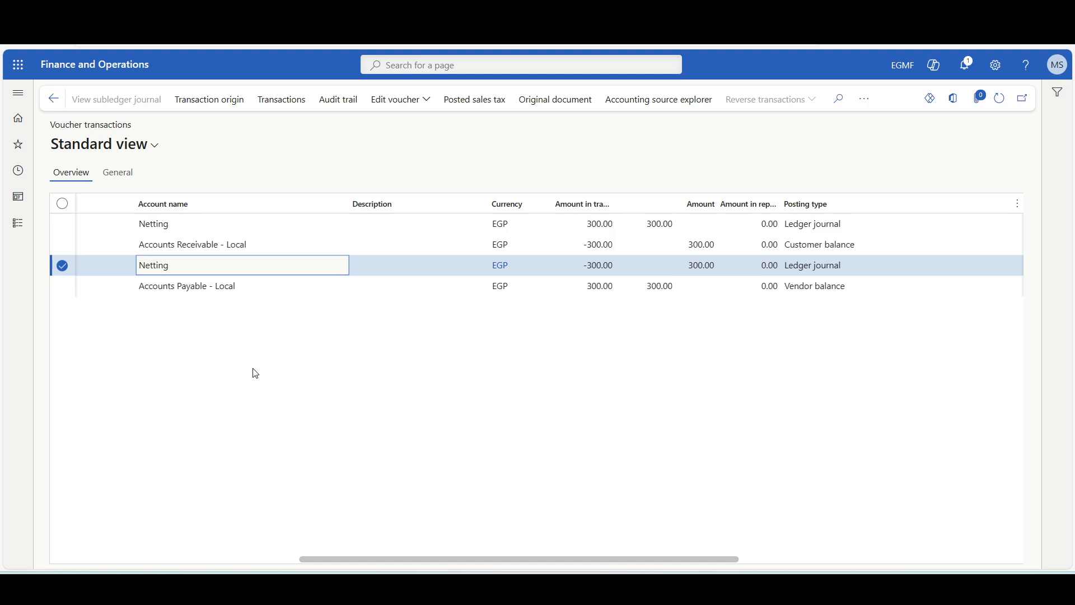
{"action": "left_click", "coordinate": [224, 286]}
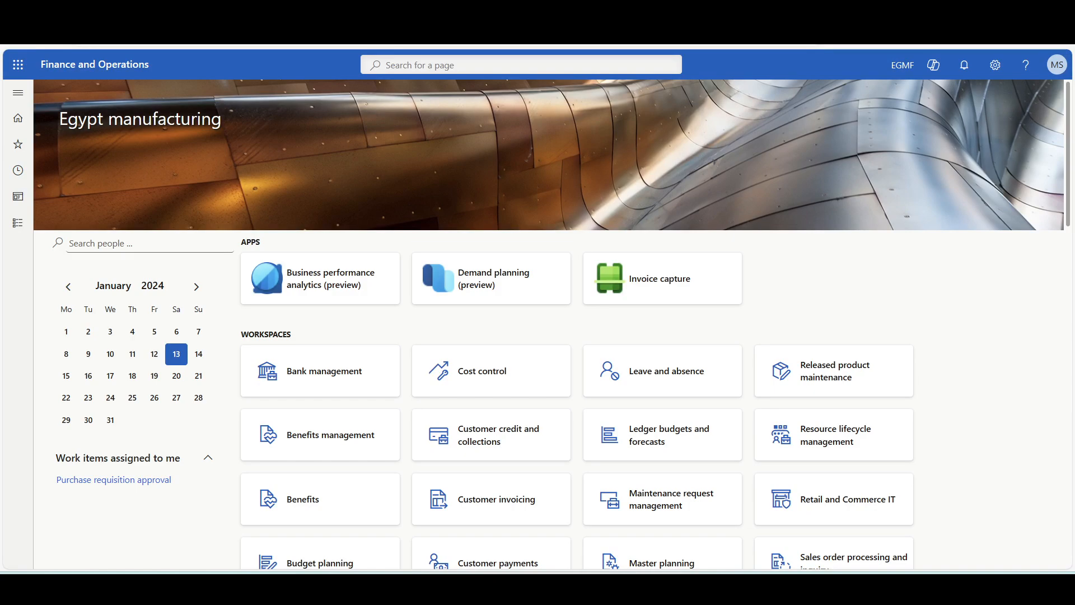
Return to Customer and vendor balance netting in Accounts payable and open the netting history of agreement NAG-002.
{"action": "left_click", "coordinate": [18, 92]}
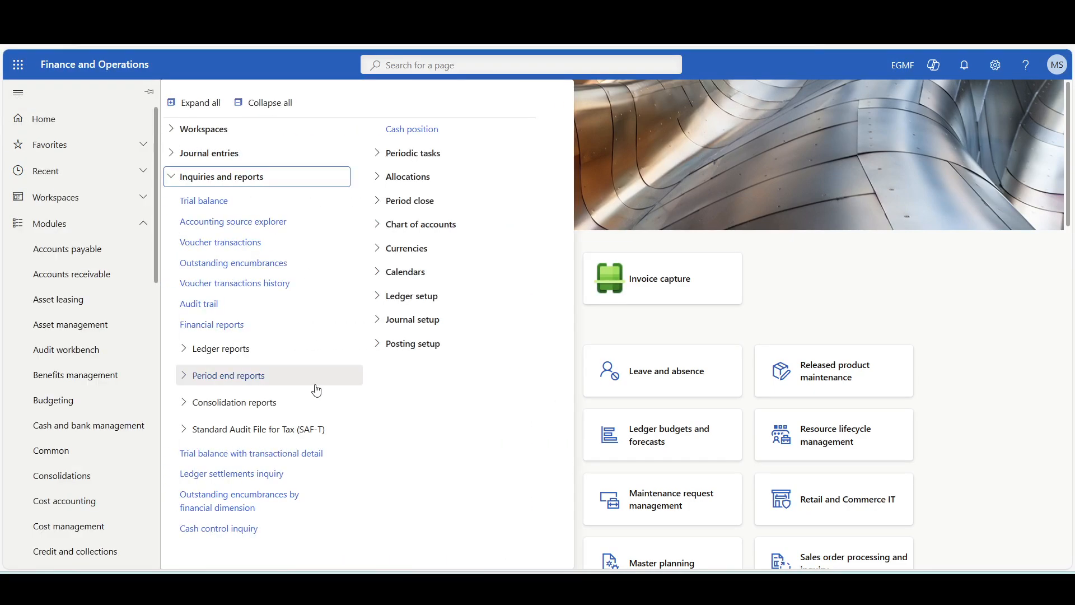
{"action": "left_click", "coordinate": [133, 247]}
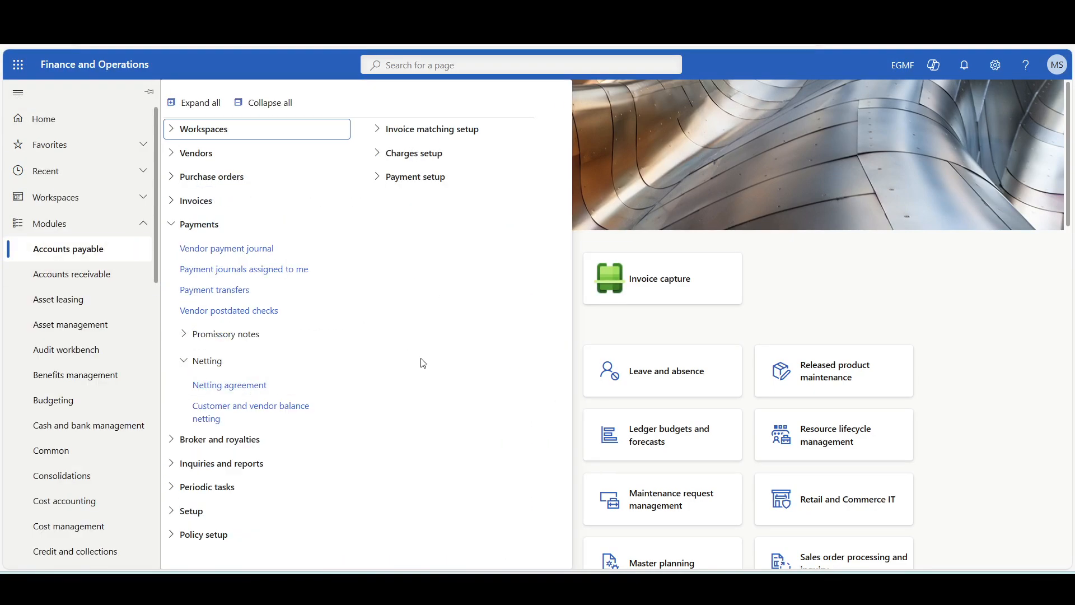
{"action": "left_click", "coordinate": [289, 420]}
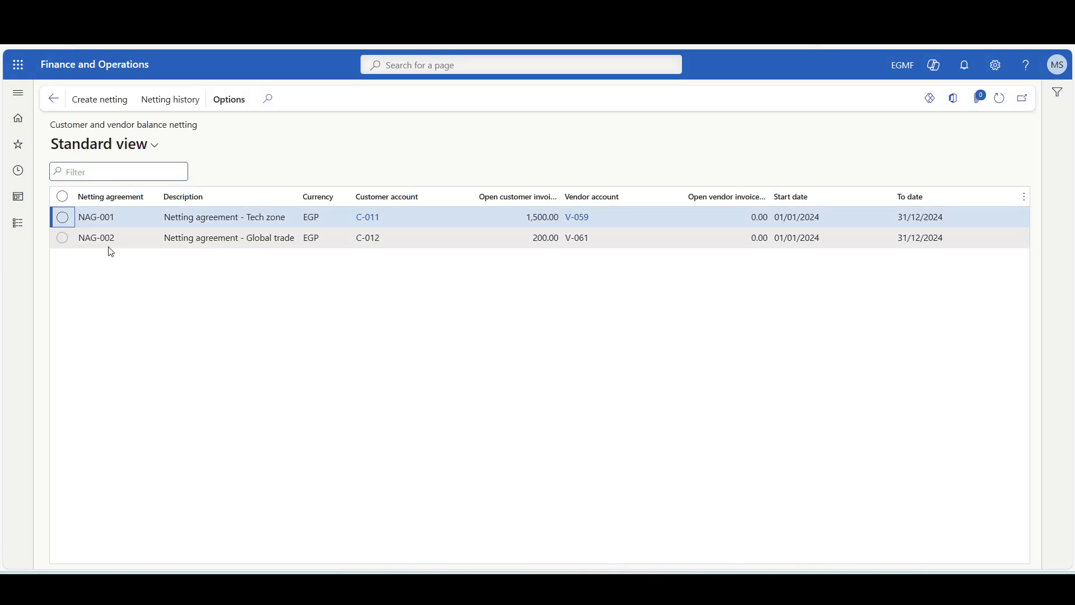
{"action": "left_click", "coordinate": [107, 240]}
{"action": "left_click", "coordinate": [165, 99]}
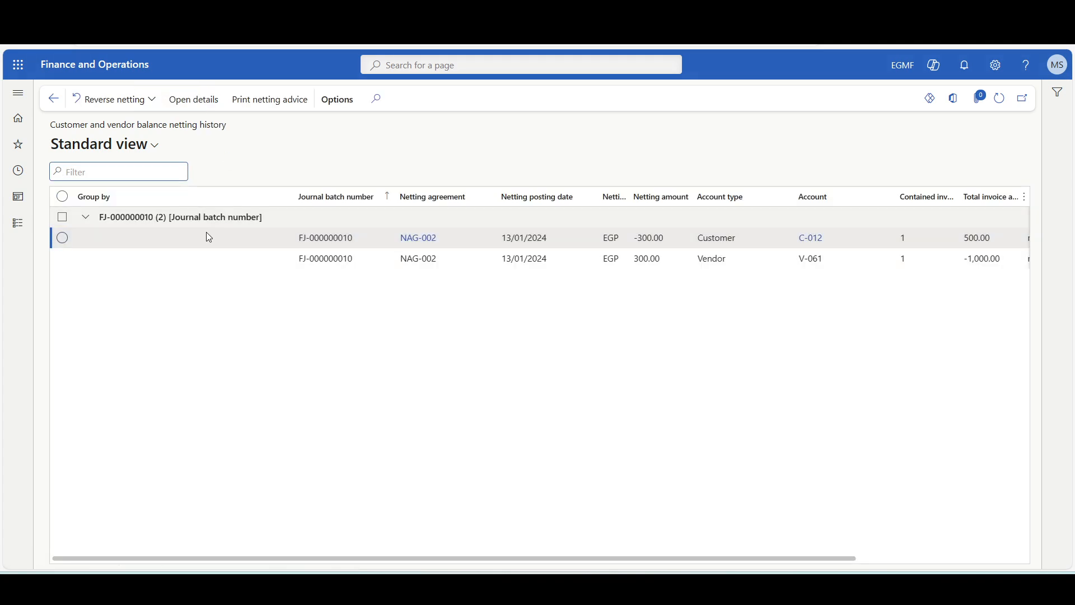
Open the reversal options for the customer line of the NAG-002 netting and turn on using existing dates for reversal.
{"action": "left_click", "coordinate": [226, 236]}
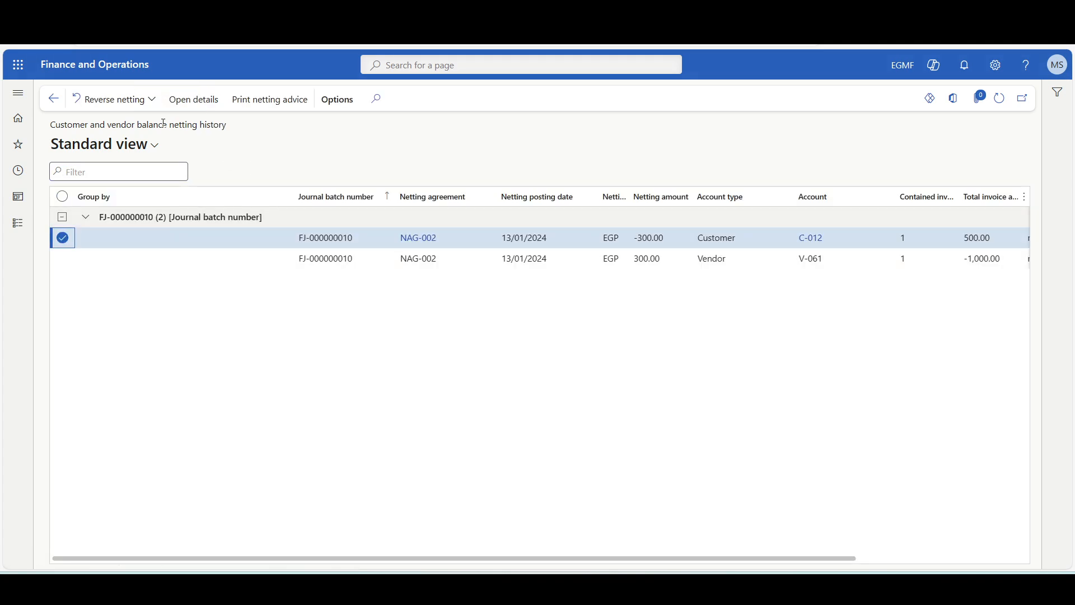
{"action": "left_click", "coordinate": [152, 106]}
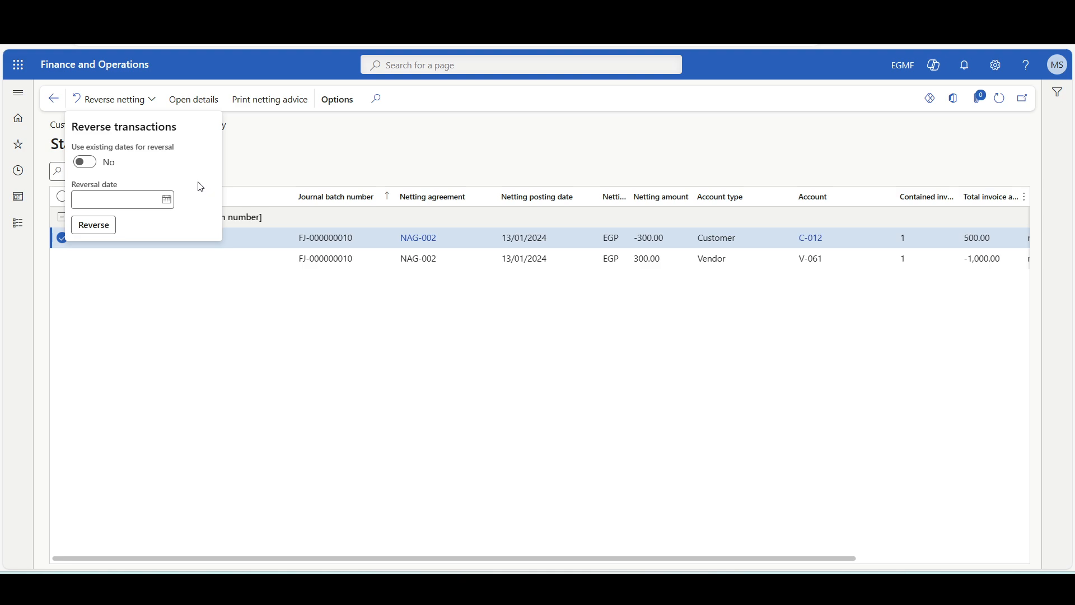
{"action": "left_click", "coordinate": [89, 170]}
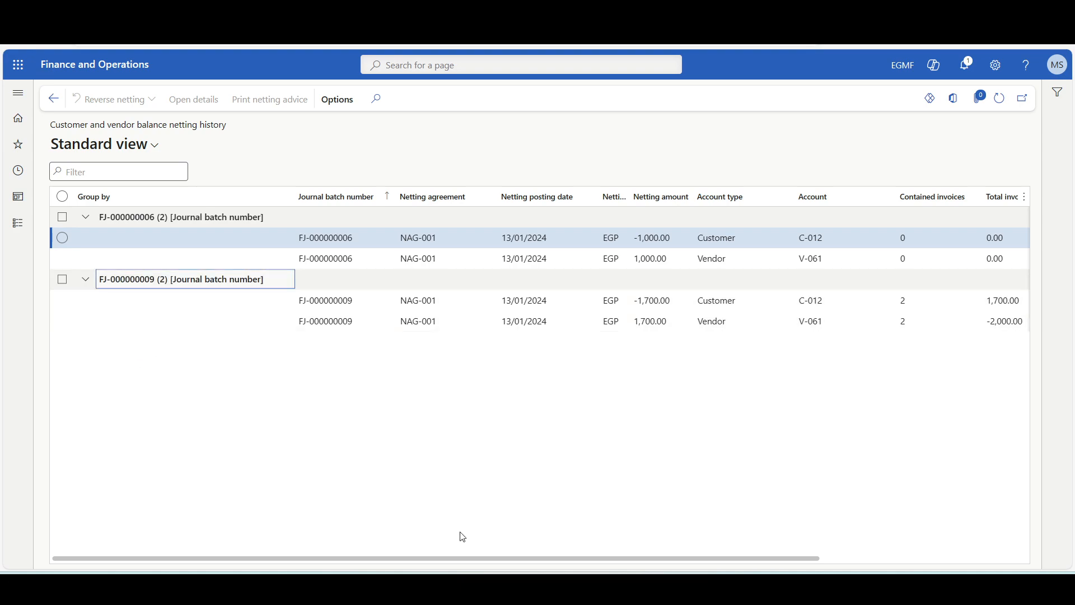
Check the status of the nettings in the NAG-001 netting history.
{"action": "left_click_drag", "start_coordinate": [466, 559], "coordinate": [967, 448]}
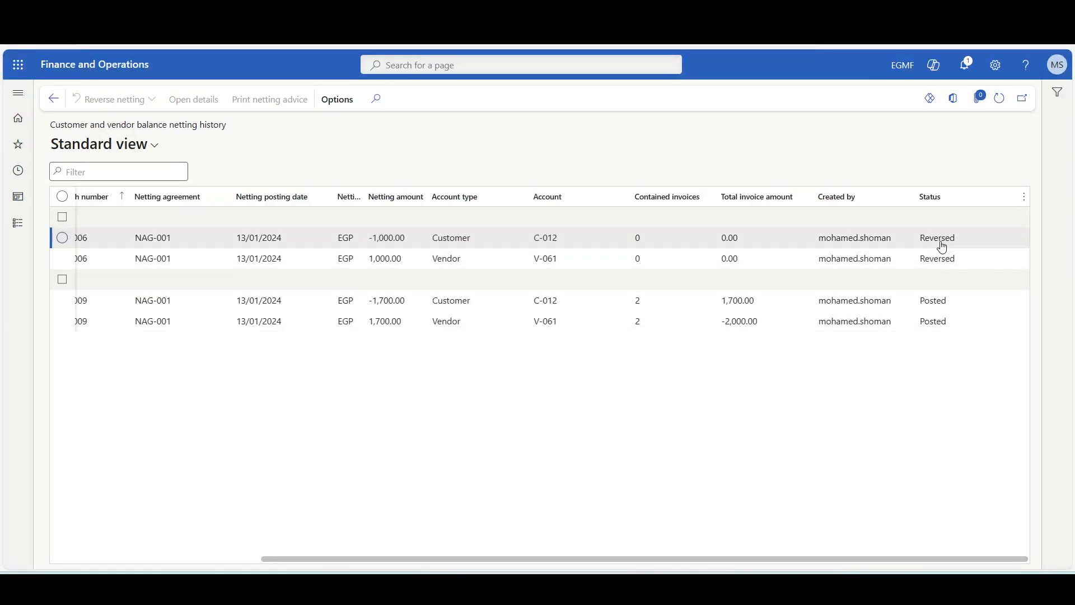